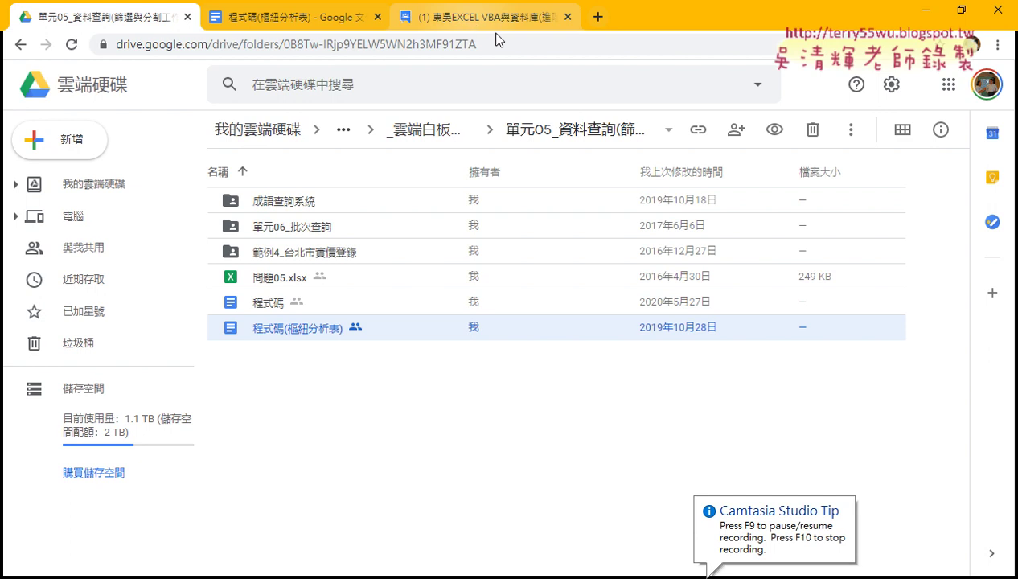
Step: Switch to the browser tab with the 東吳EXCEL VBA與資料庫(進階110) Google Groups forum
click(471, 25)
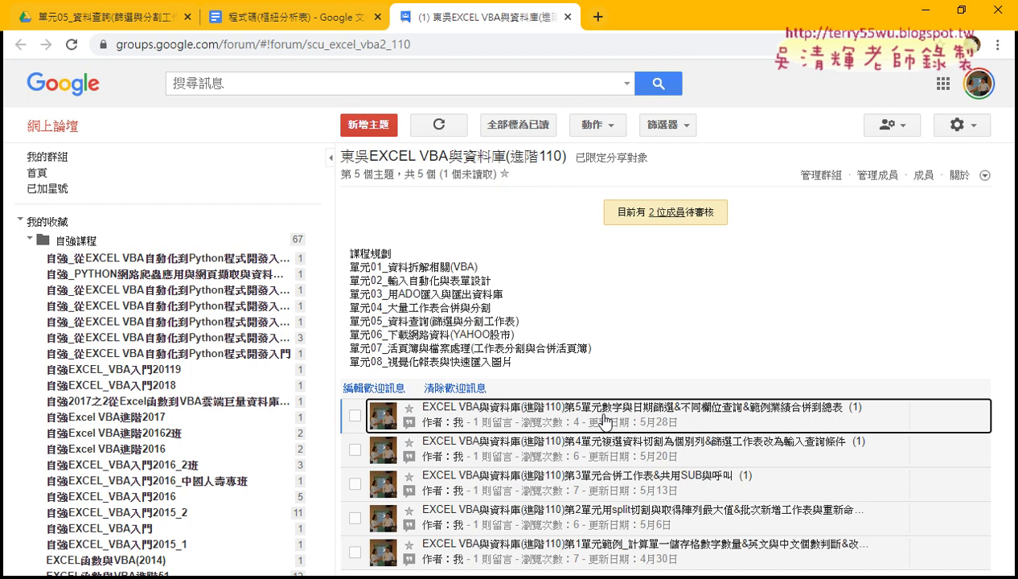
Step: Open the 第5單元 topic post and highlight its 防呆三查無資料 lesson item
click(574, 417)
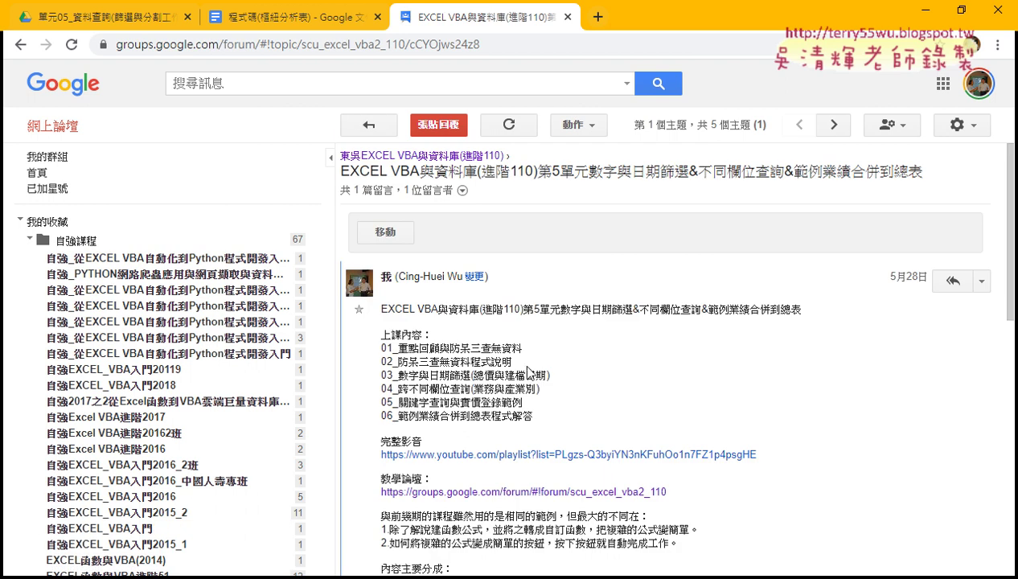
drag(450, 348, 523, 348)
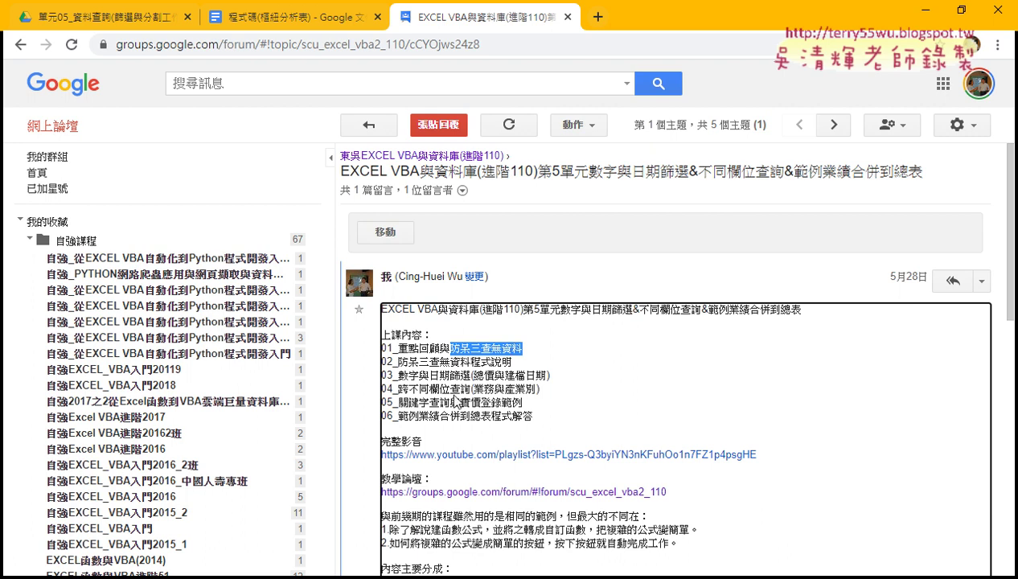
drag(448, 375, 471, 375)
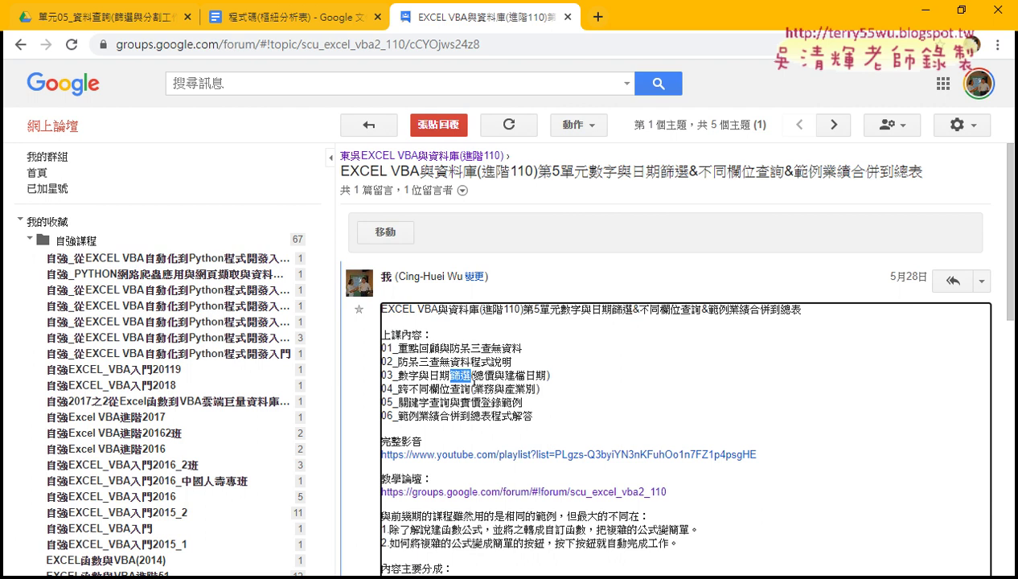
Step: Return to the Drive unit 05 folder and open the 程式碼 Google Doc
click(96, 24)
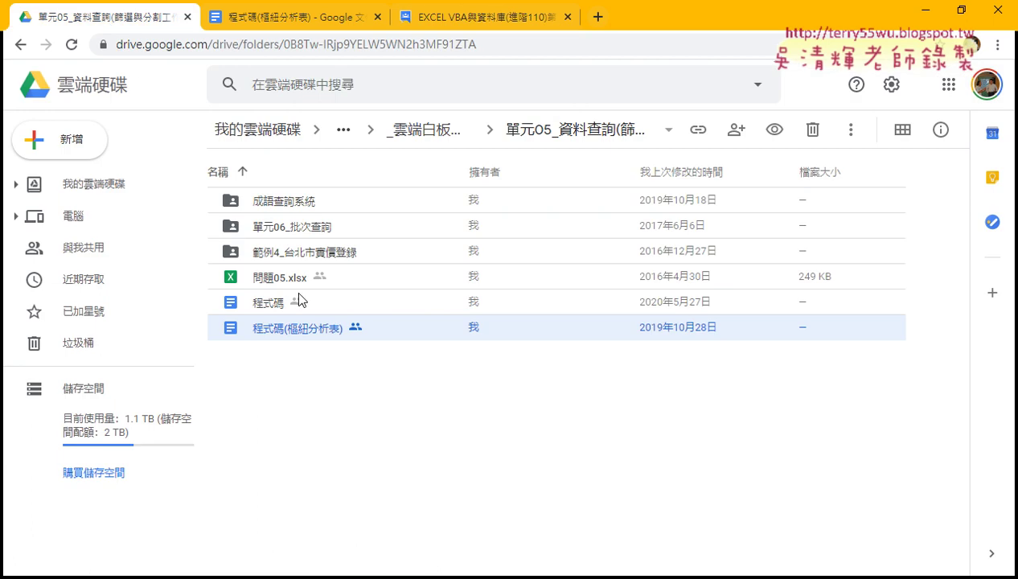
click(283, 304)
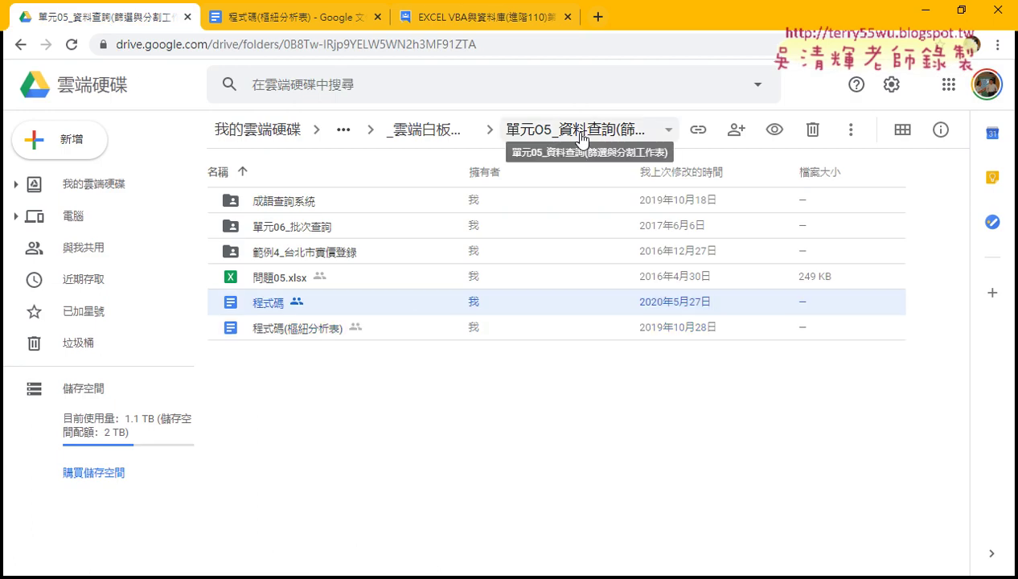
double_click(281, 310)
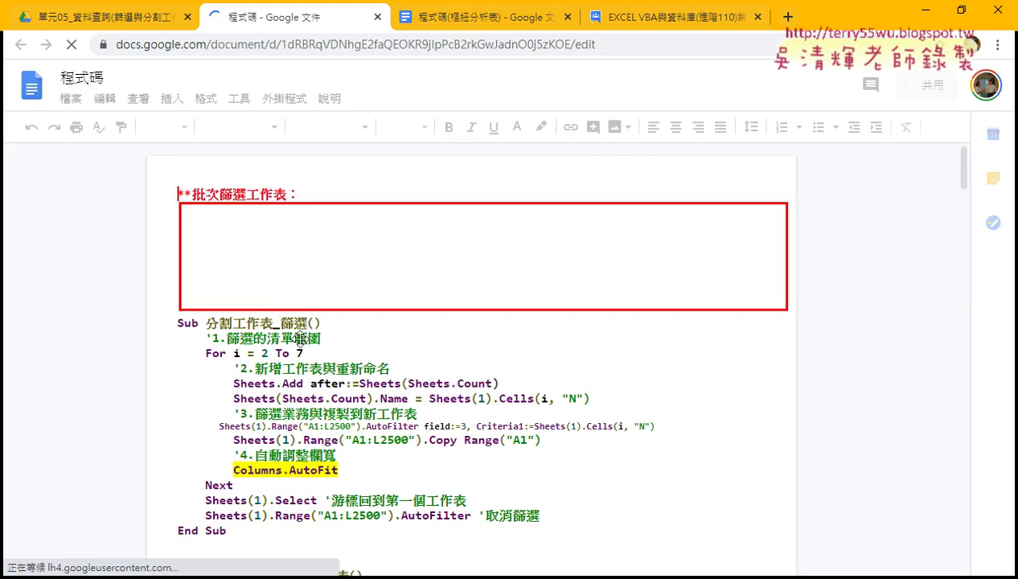
Step: Highlight the 分割工作表_篩選 macro's Sheets.Add, sheet-naming and AutoFilter lines
scroll(273, 356, down, 1)
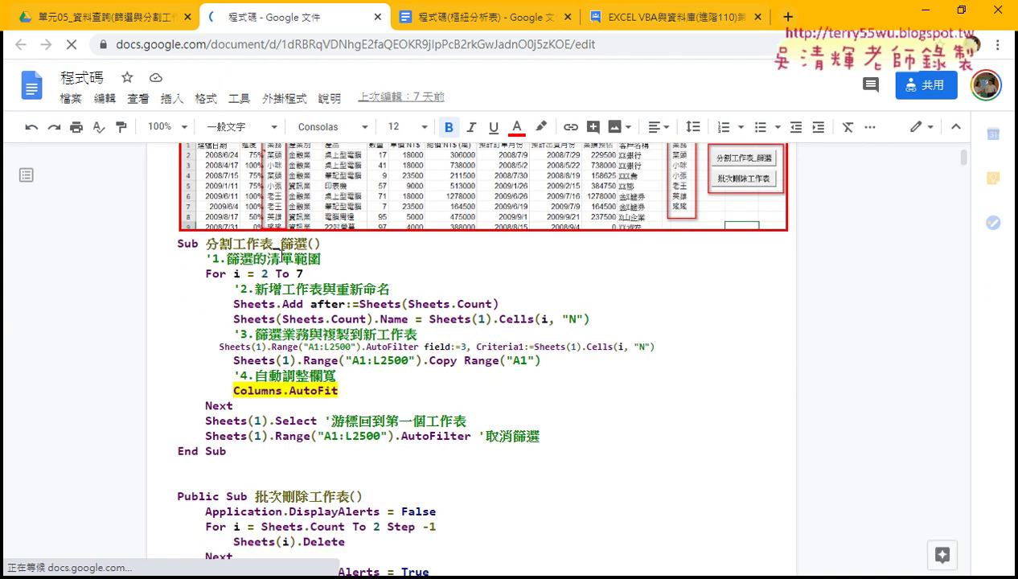
double_click(286, 244)
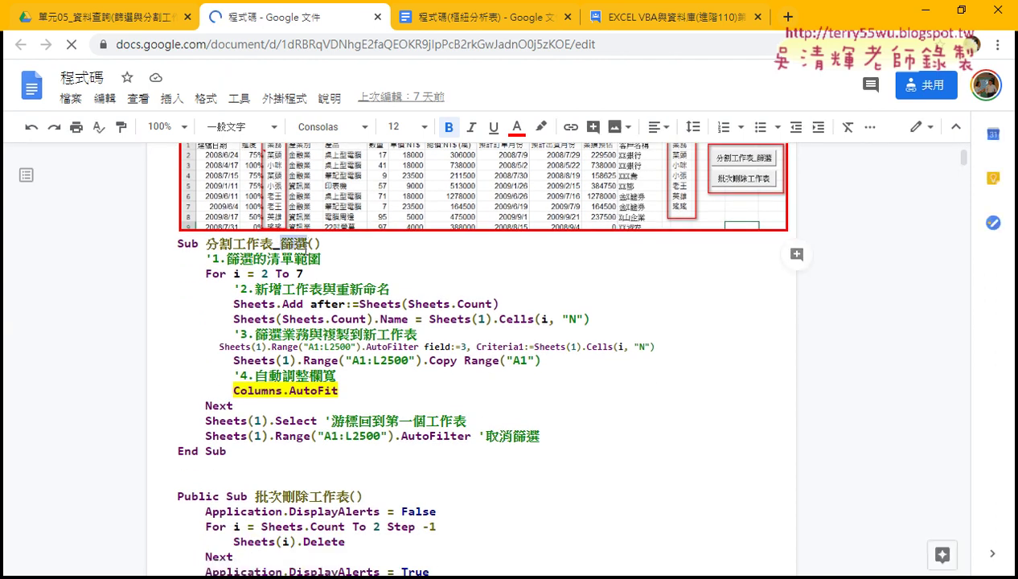
click(232, 304)
key(shift+Down)
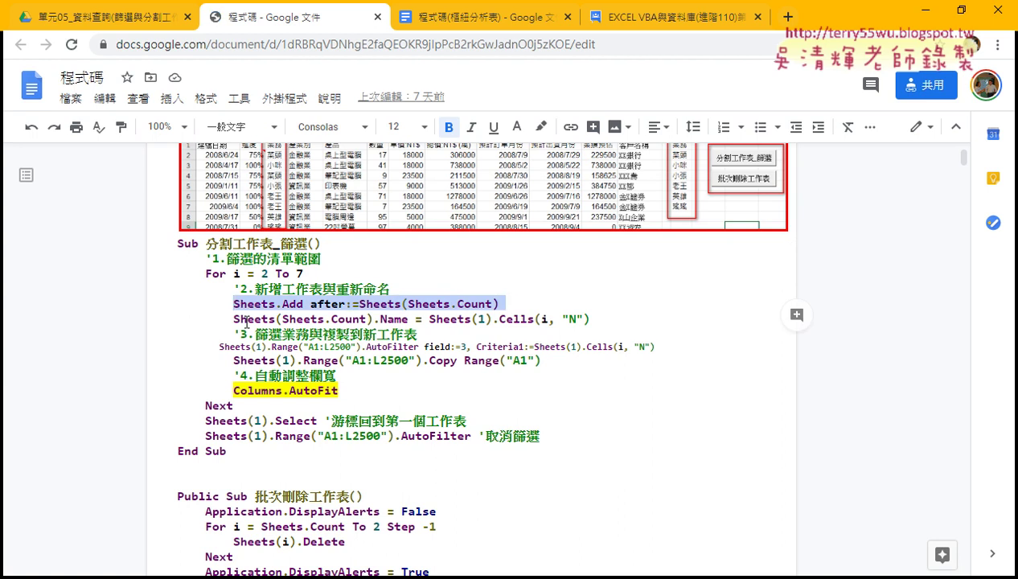
drag(233, 319, 560, 320)
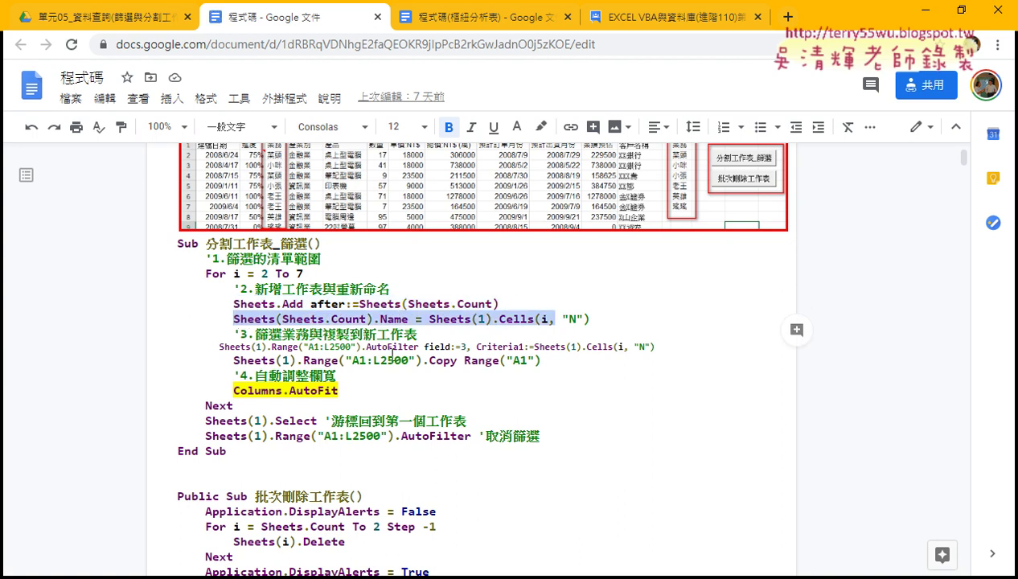
drag(366, 348, 419, 347)
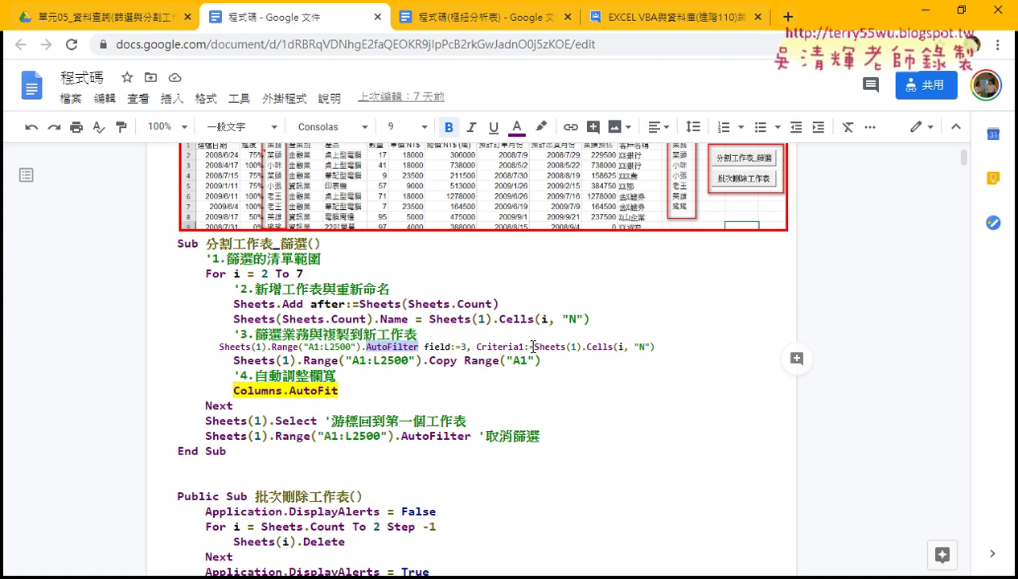
Step: Delete the field:= and Criteria1:= argument names from the AutoFilter line
drag(654, 347, 475, 346)
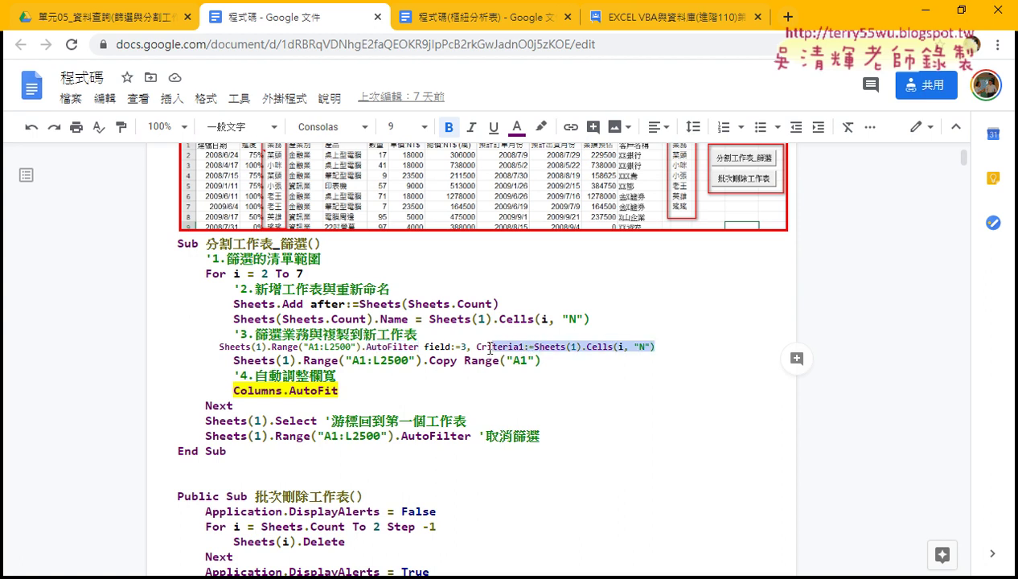
click(457, 347)
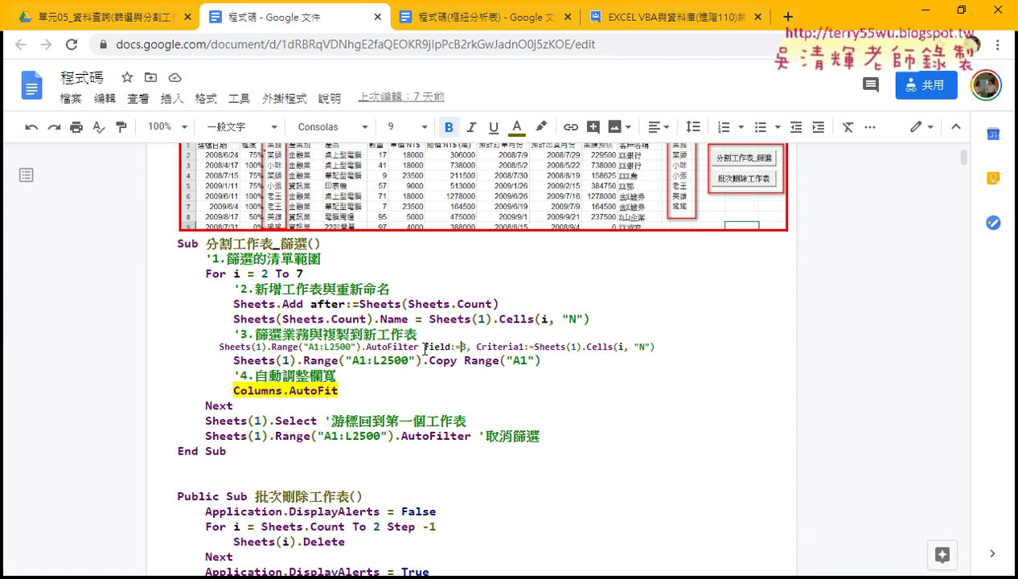
drag(423, 347, 460, 347)
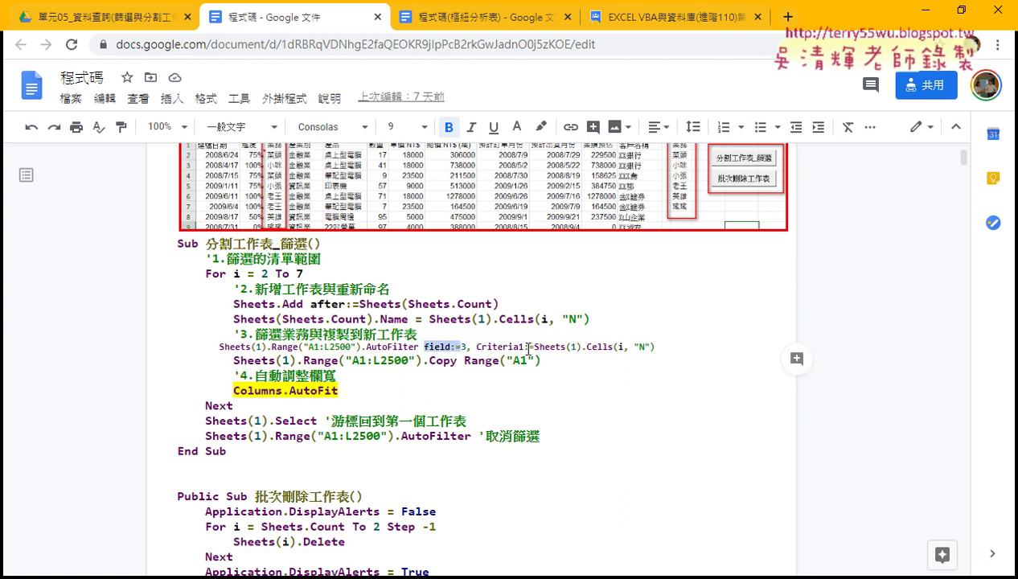
key(Delete)
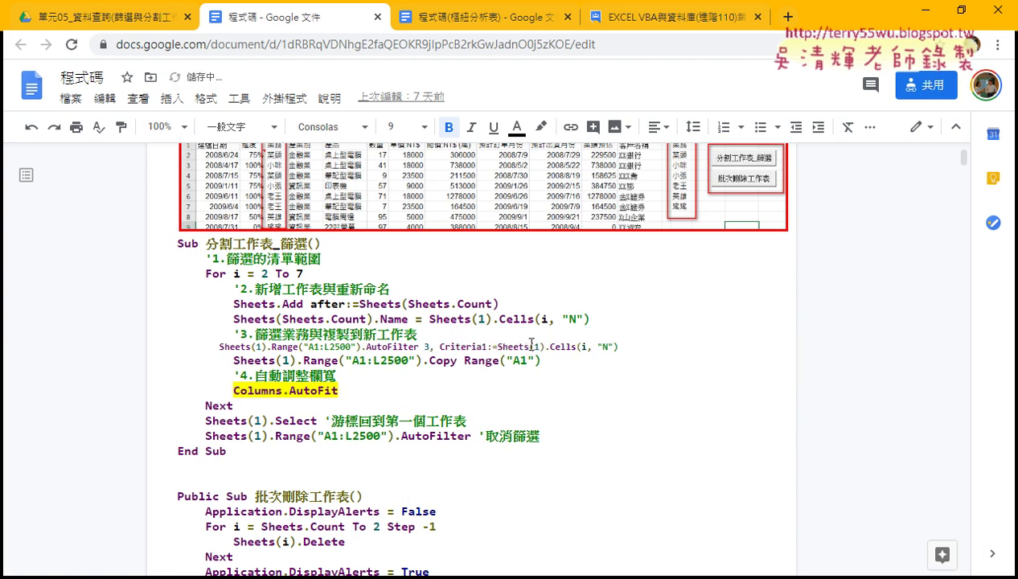
drag(440, 346, 499, 346)
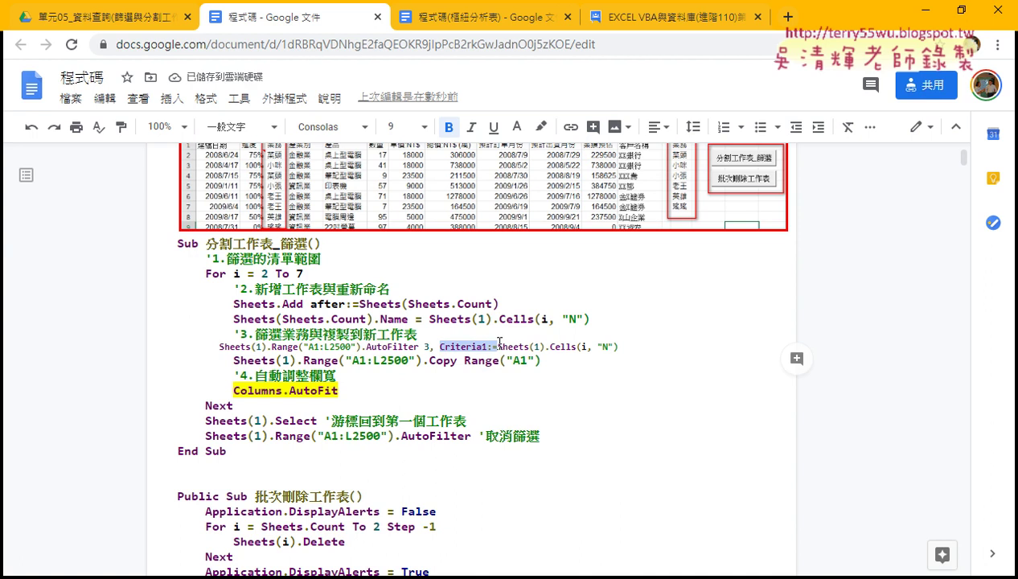
key(Delete)
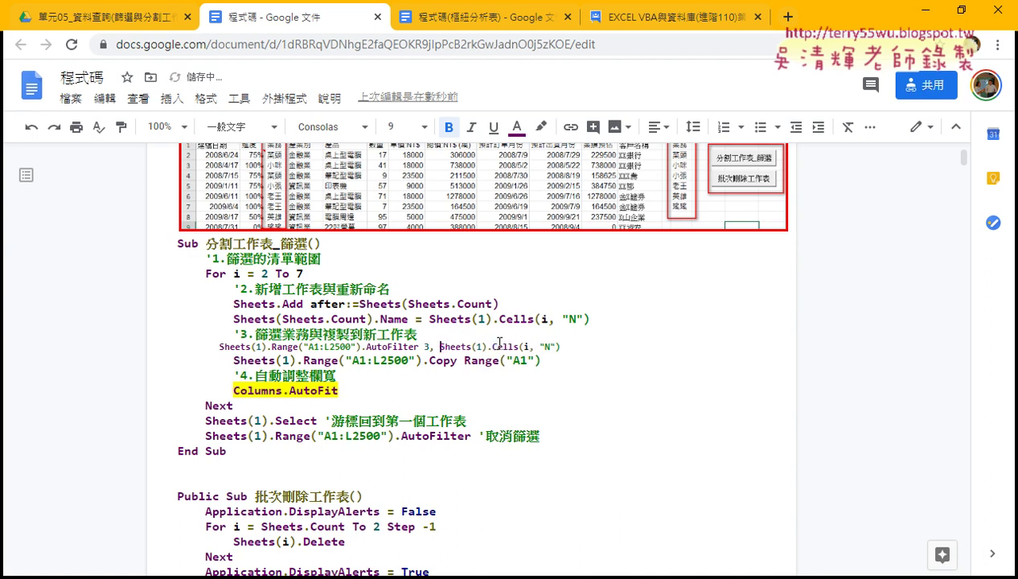
Step: Scroll through the rest of the code document, then return to the Google Groups lesson post
scroll(490, 403, down, 3)
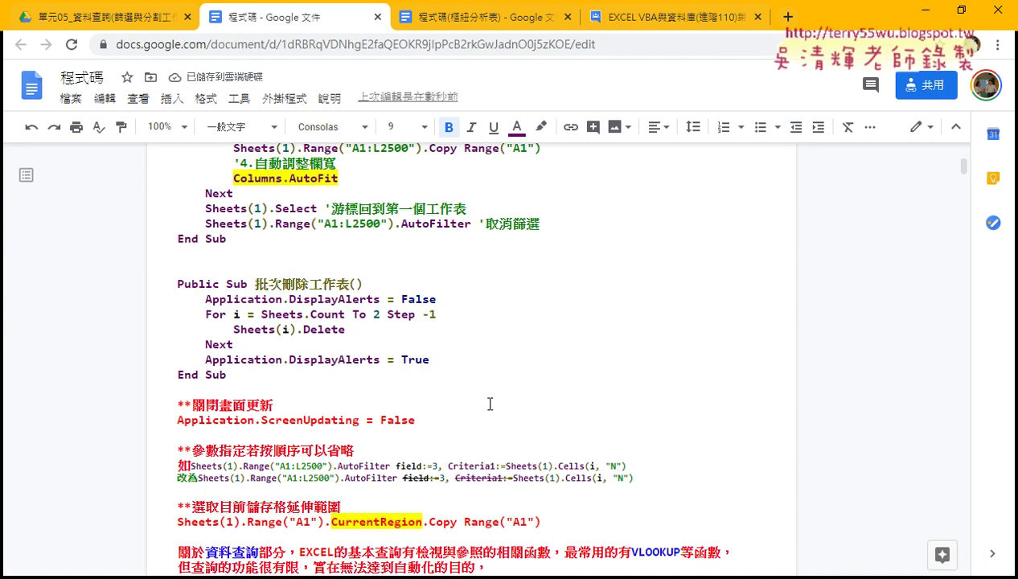
scroll(489, 403, down, 2)
scroll(490, 403, down, 3)
scroll(489, 404, down, 6)
scroll(490, 403, down, 5)
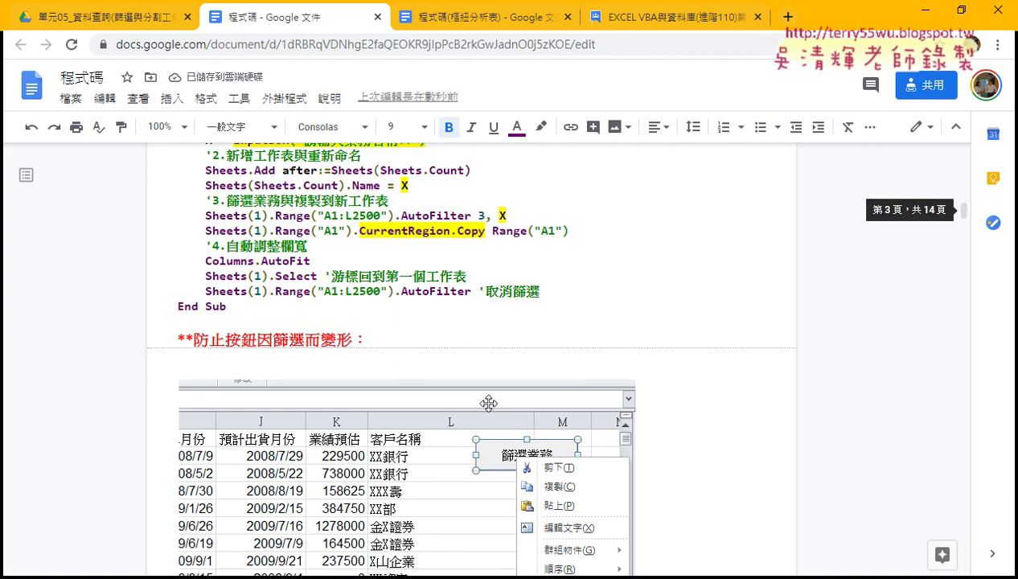
scroll(489, 403, up, 1)
scroll(489, 404, up, 2)
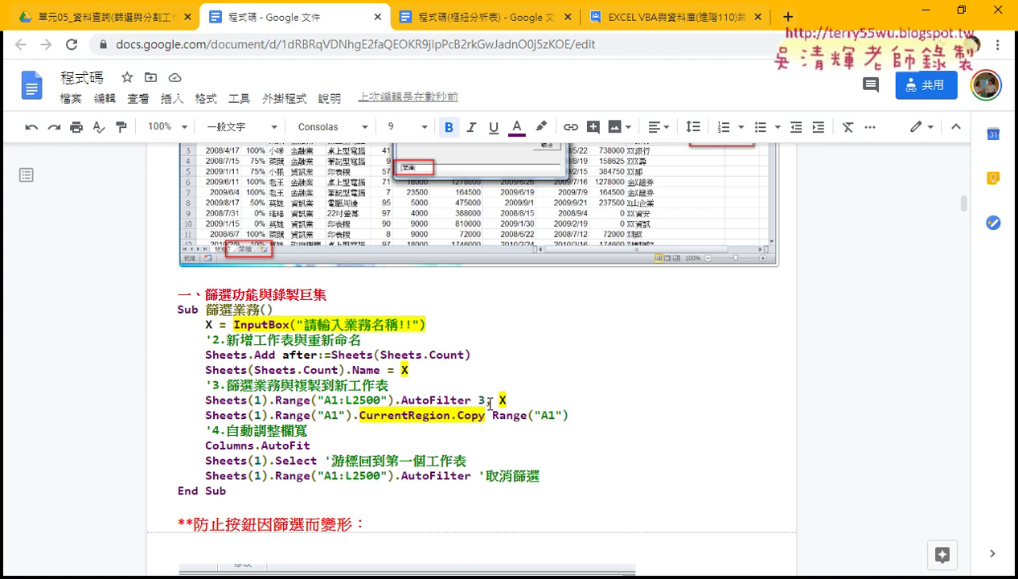
scroll(489, 403, down, 5)
scroll(489, 404, down, 3)
scroll(490, 404, down, 4)
scroll(490, 403, down, 3)
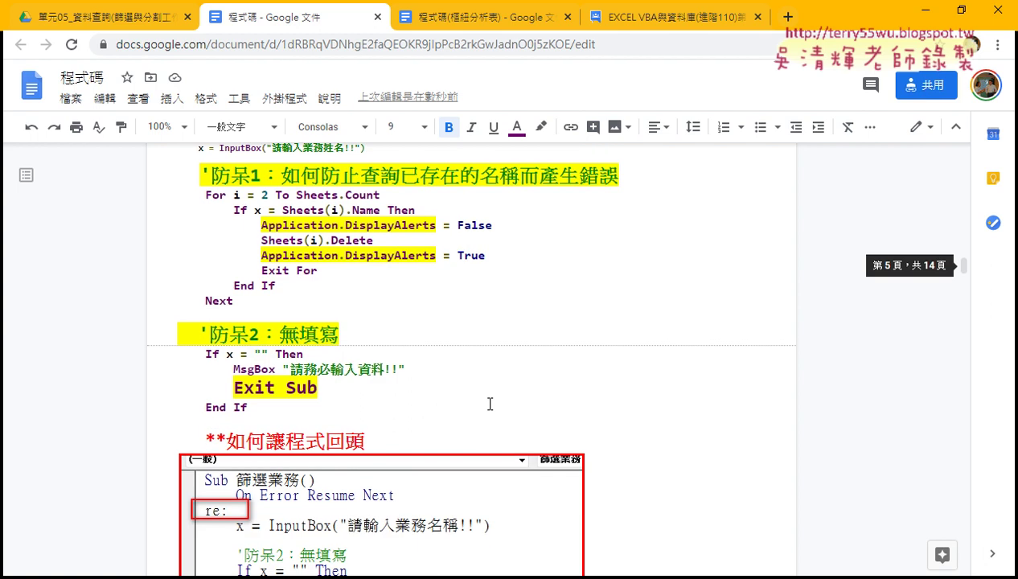
click(667, 16)
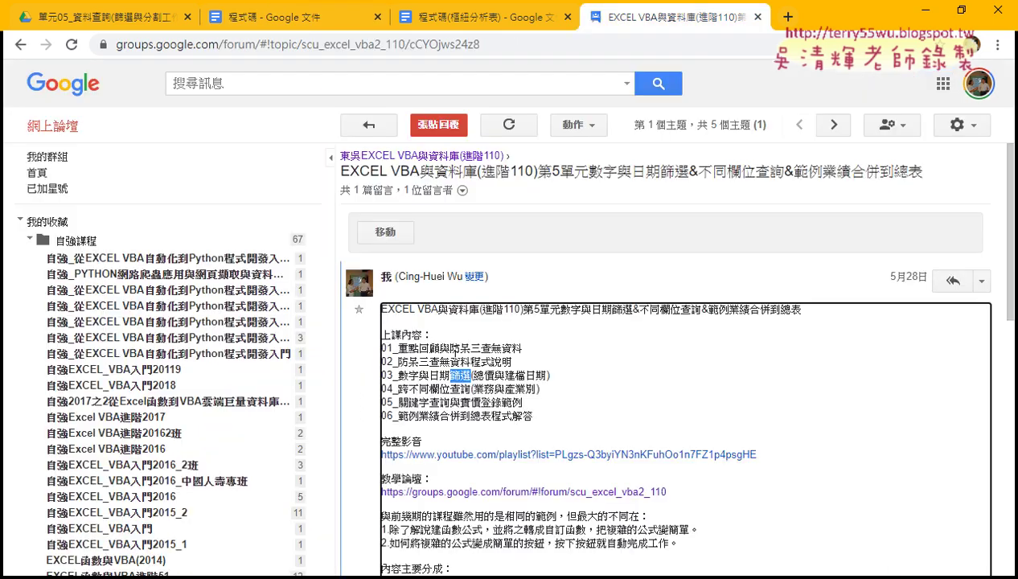
Step: Highlight the 防呆三查無資料 lesson item, then go back to the 單元05_資料查詢 Drive folder
drag(451, 348, 522, 349)
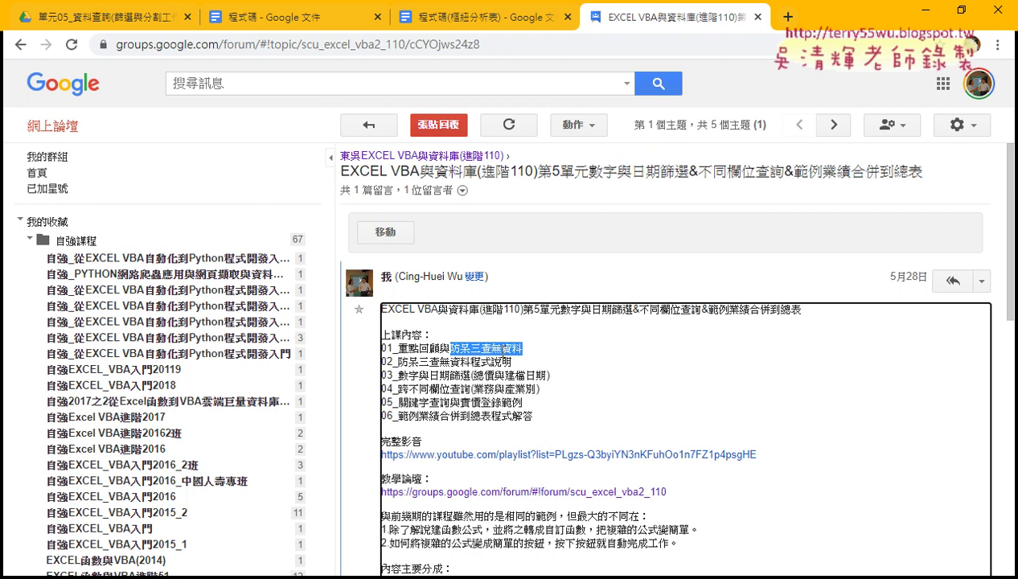
click(104, 23)
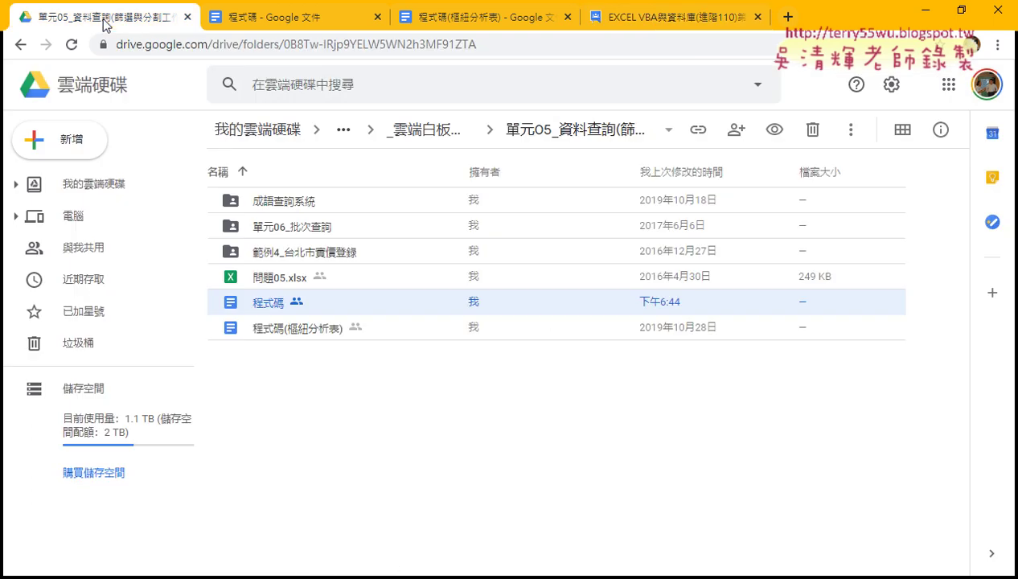
Step: Select and open the 程式碼(樞紐分析表) document, marking its file name
click(306, 338)
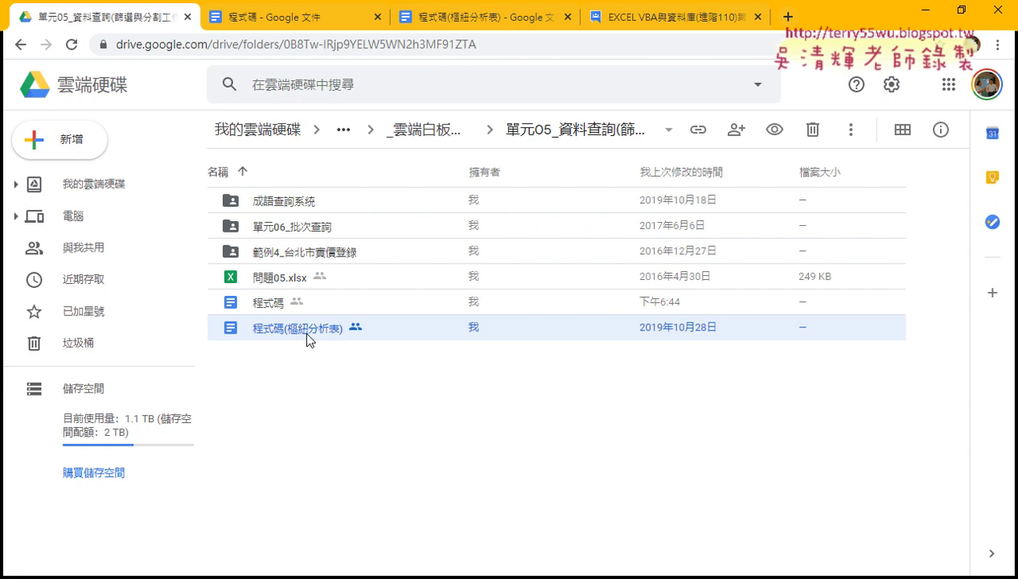
double_click(307, 333)
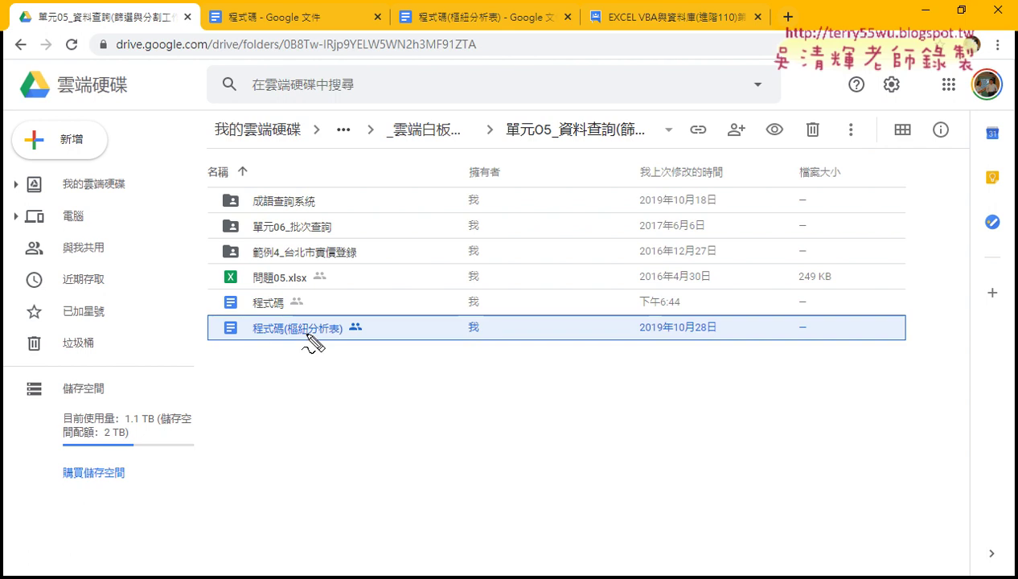
mouse_move(346, 342)
mouse_down()
mouse_move(344, 322)
mouse_move(343, 345)
mouse_up()
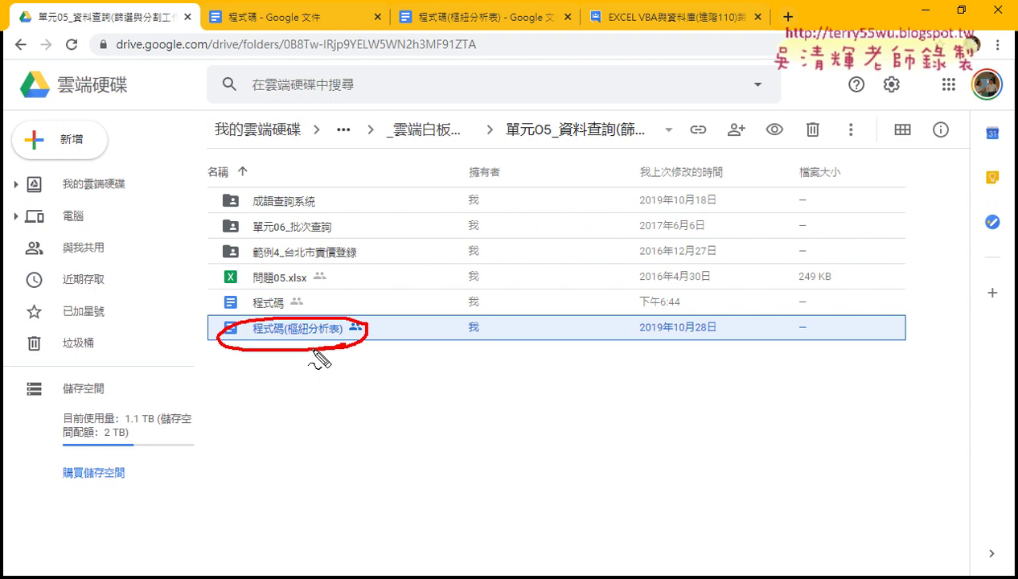
key(Escape)
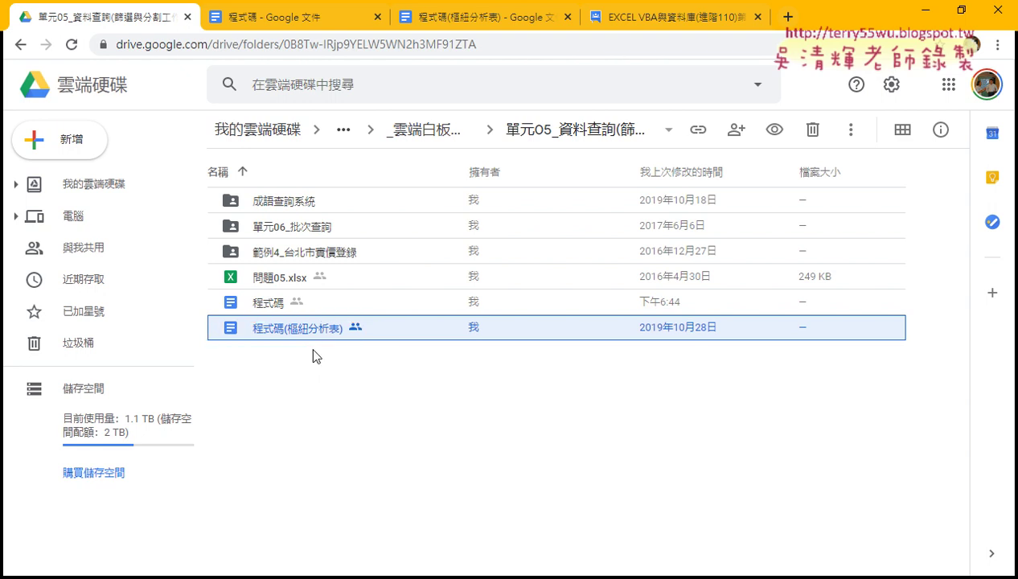
Step: Open the 程式碼(樞紐分析表) Google Doc containing the pivot-table VBA code
double_click(311, 327)
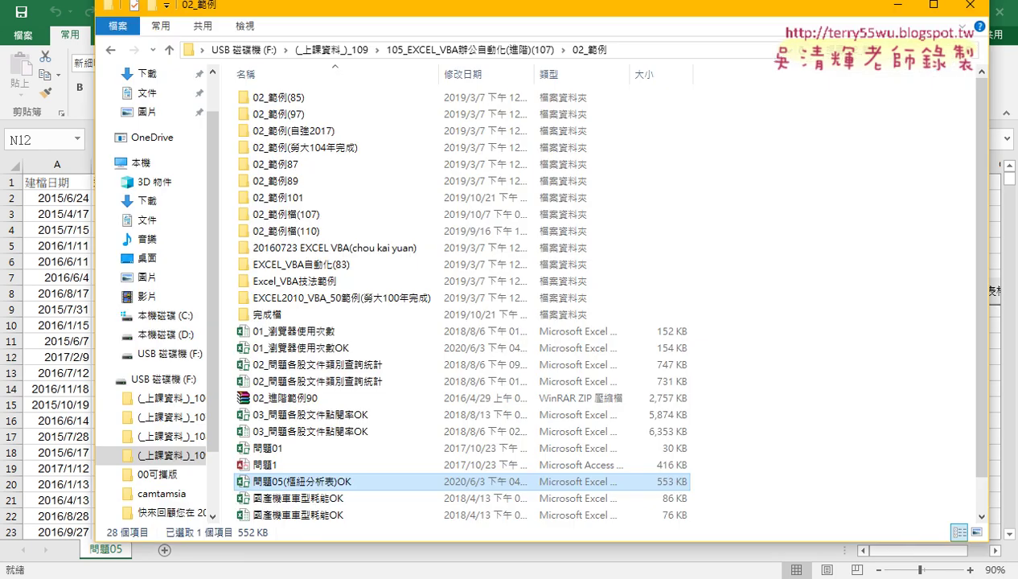
Step: Open 問題05(樞紐分析表)OK, declining the reopen prompt and cancelling the close
key(Return)
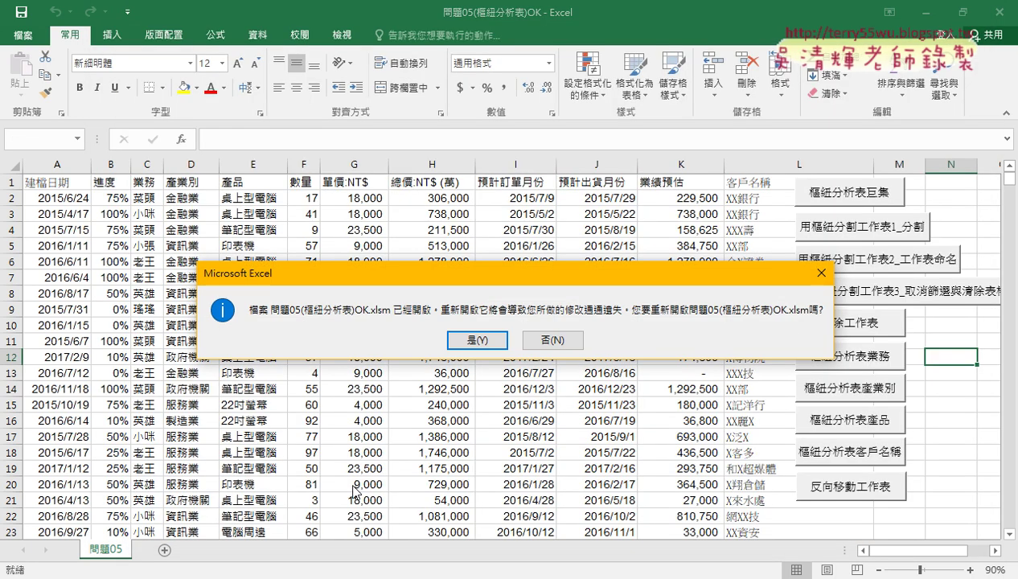
click(546, 340)
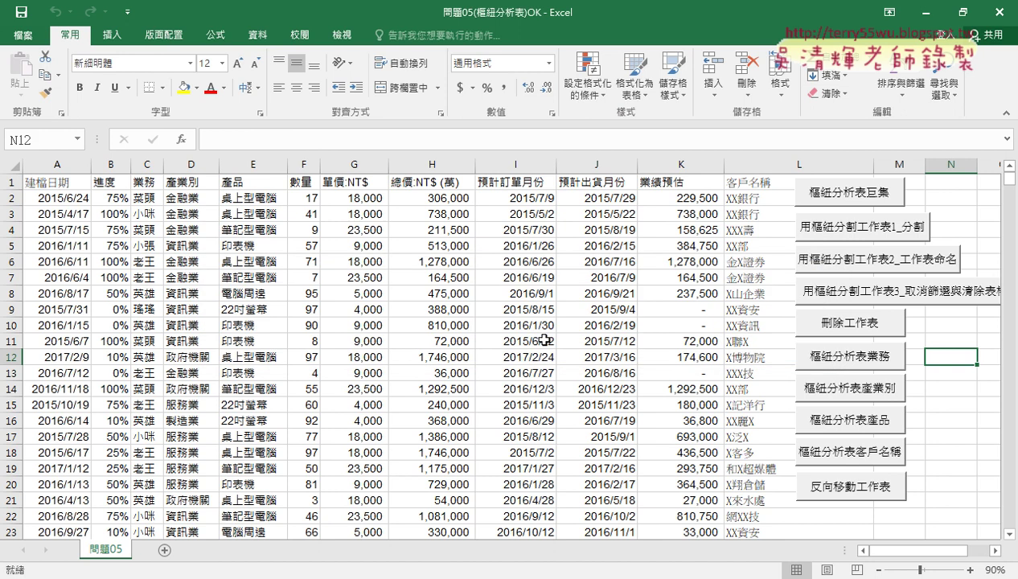
click(985, 8)
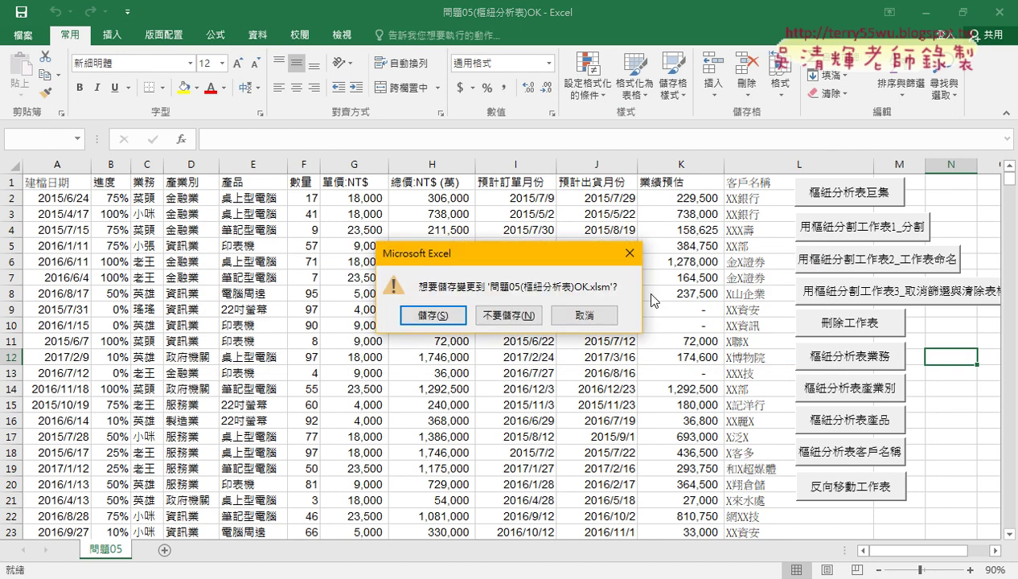
click(583, 315)
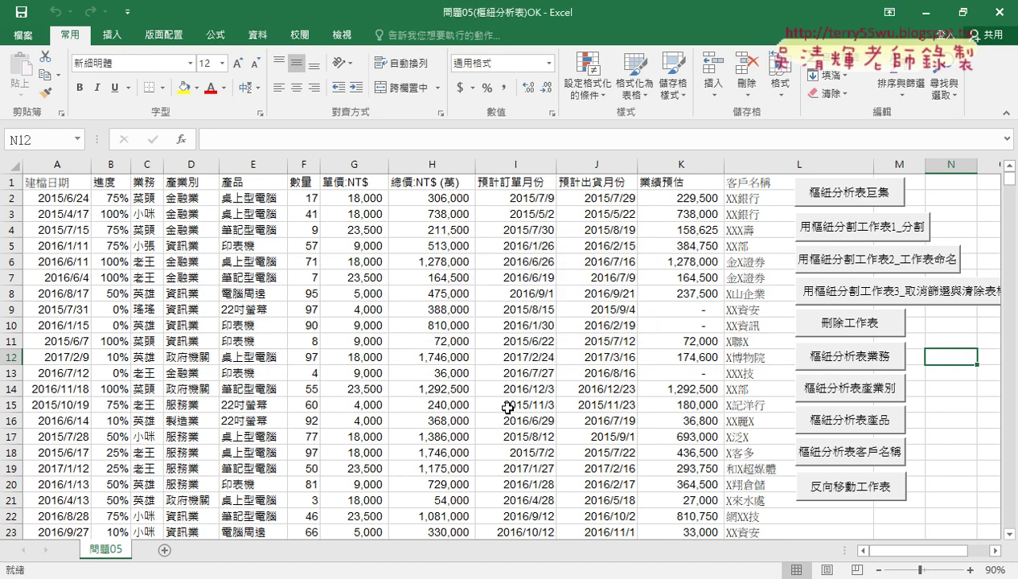
Step: Inspect the 業務 column and cell H6, then run the 樞紐分析表巨集 pivot macro
click(258, 325)
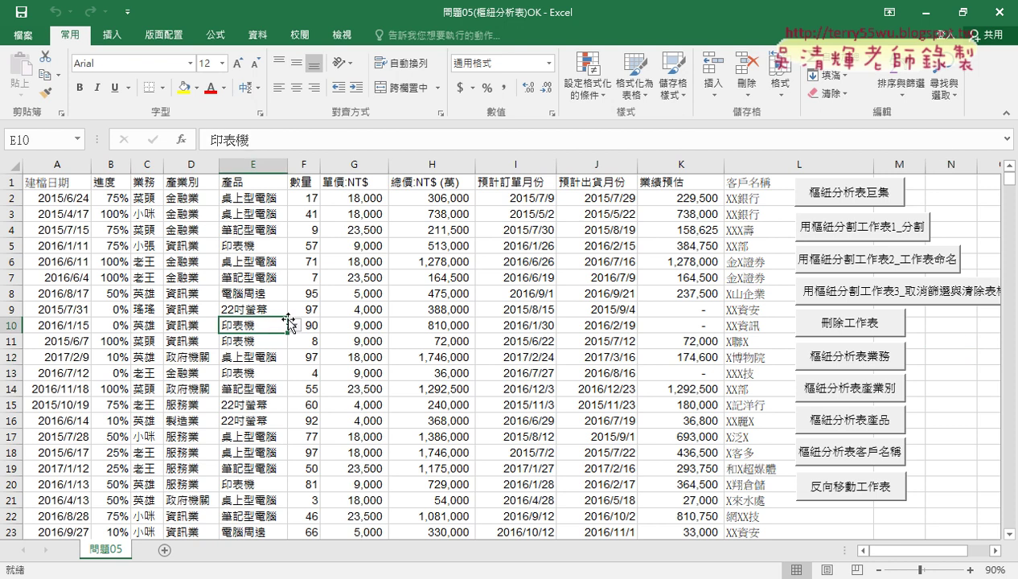
click(112, 37)
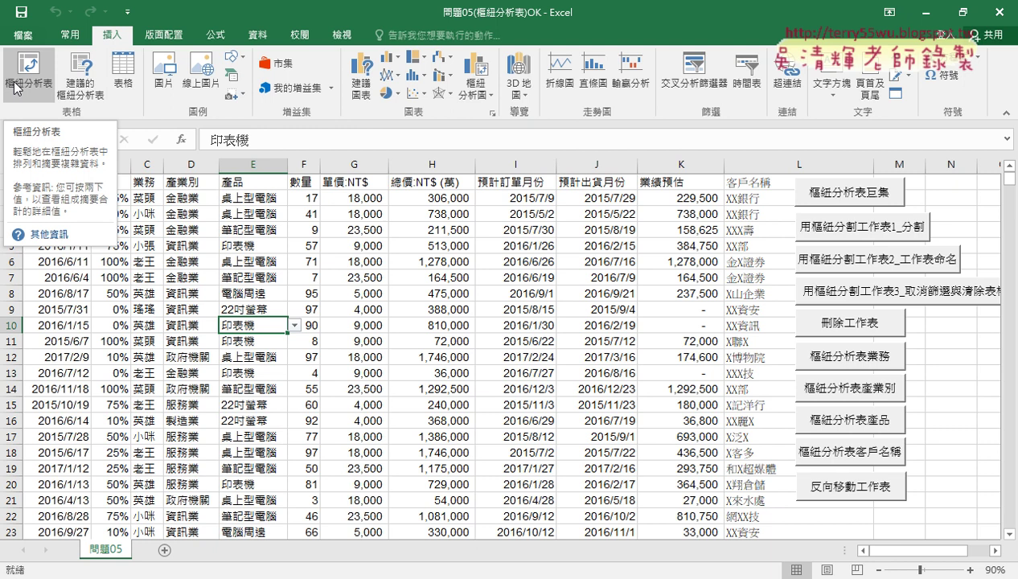
click(143, 165)
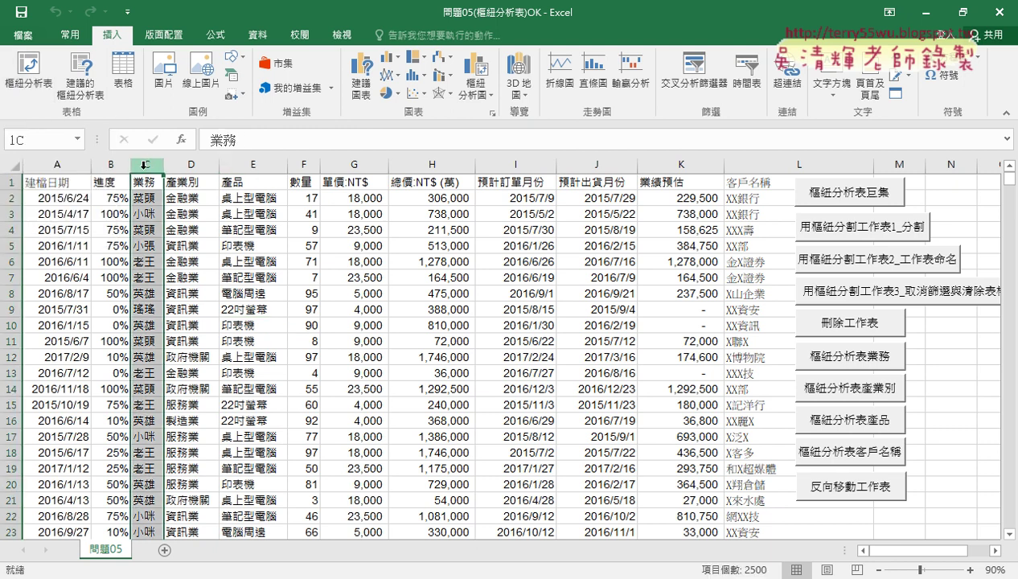
click(394, 262)
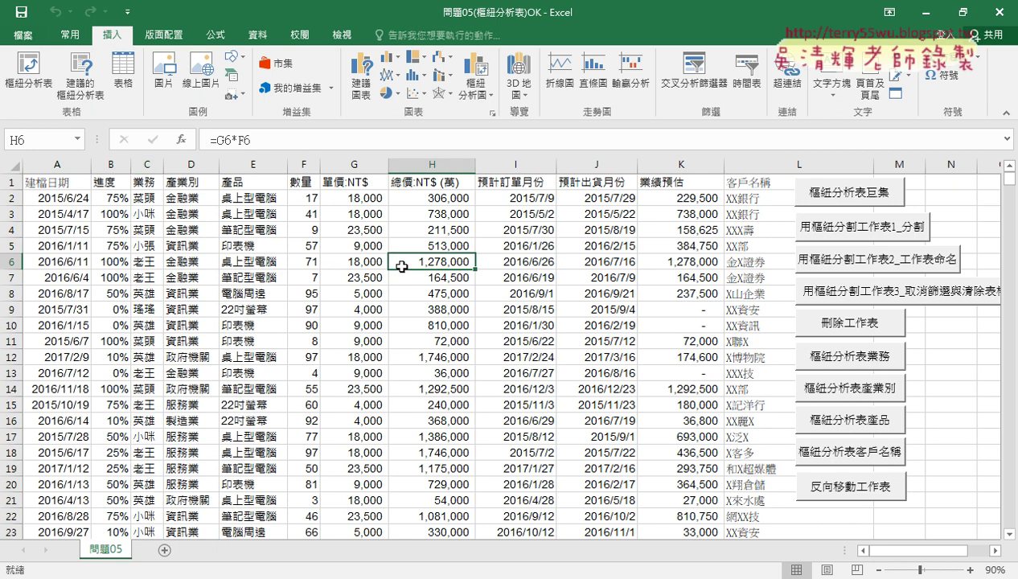
click(840, 194)
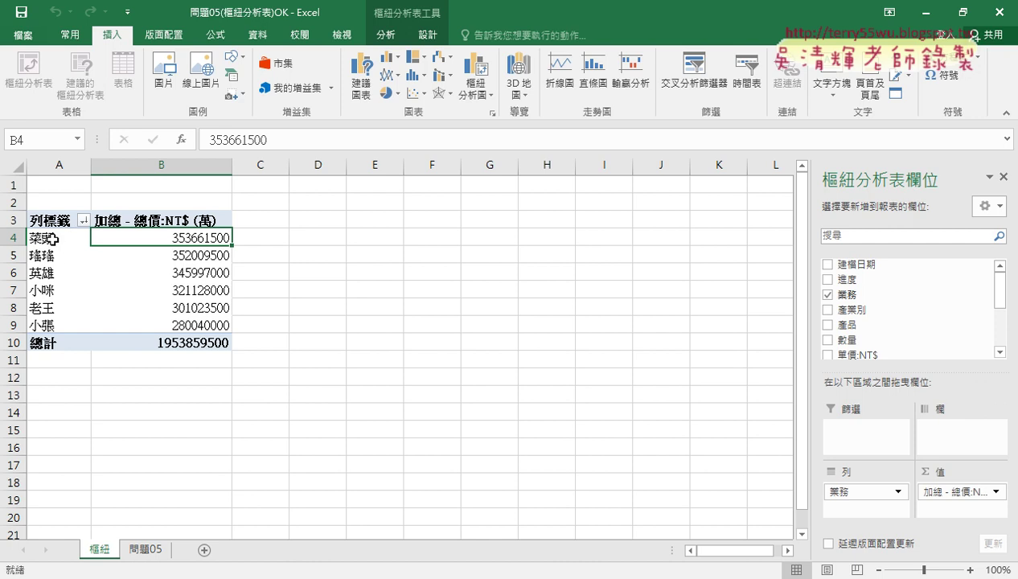
Step: Give pivot totals B4:B10 Comma Style with no decimals, then return to the 問題05 sheet
click(52, 164)
click(184, 164)
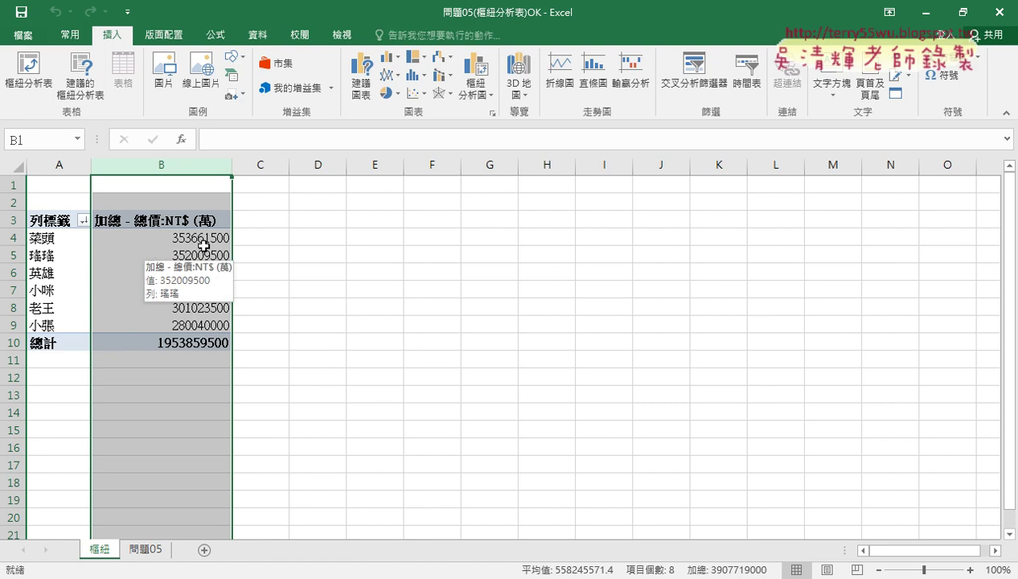
drag(208, 241, 211, 342)
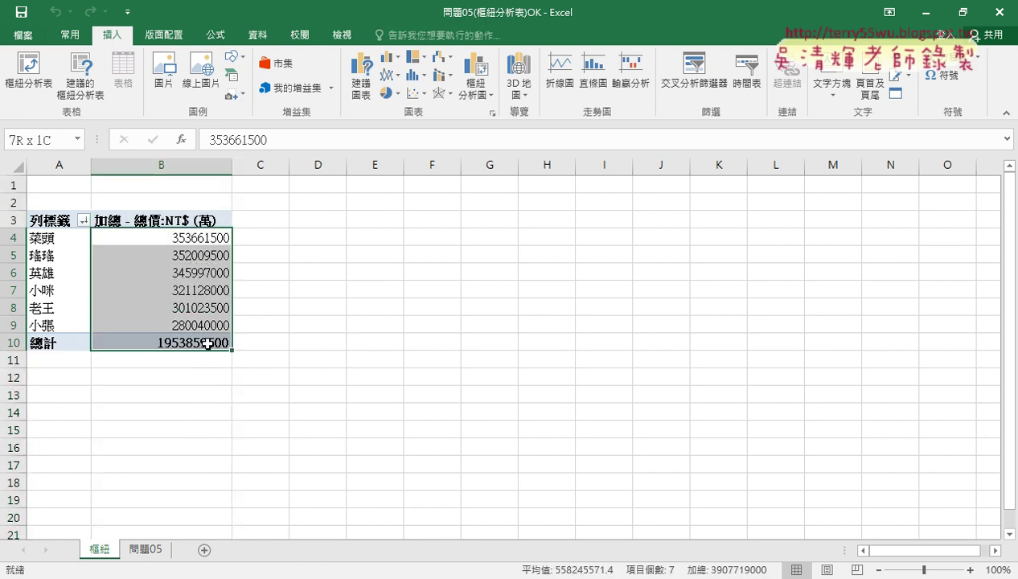
click(70, 35)
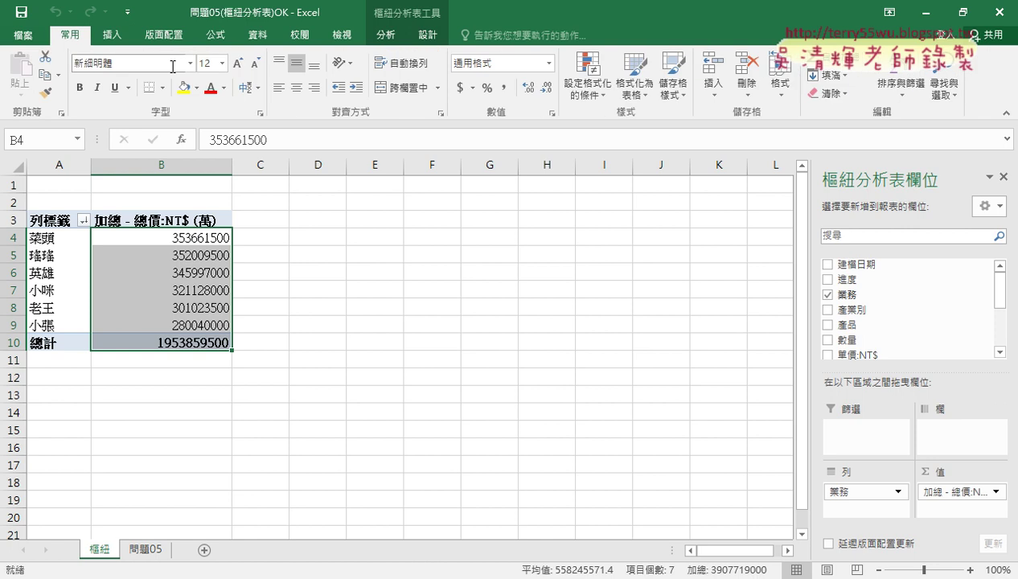
click(505, 89)
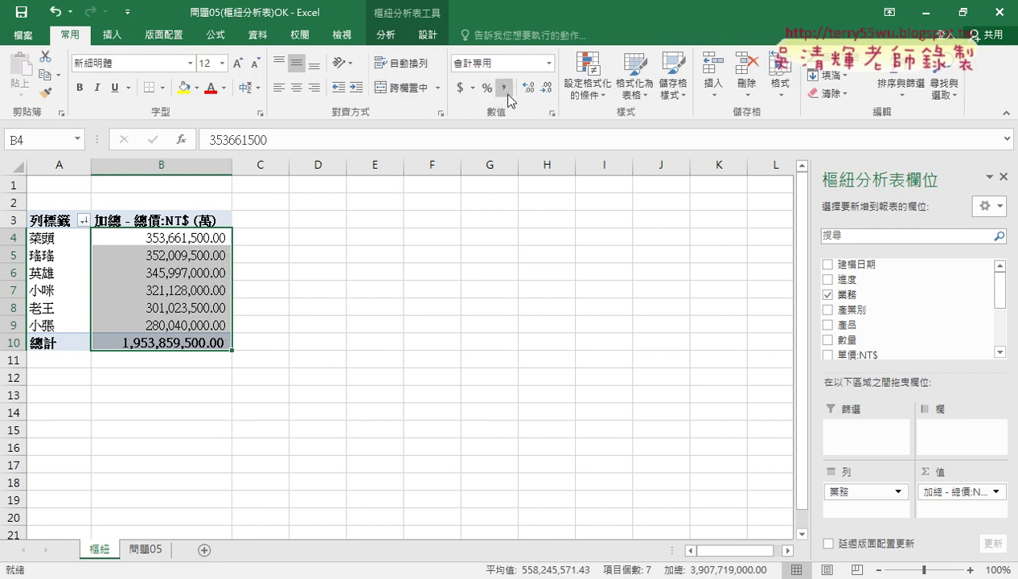
click(545, 89)
click(545, 89)
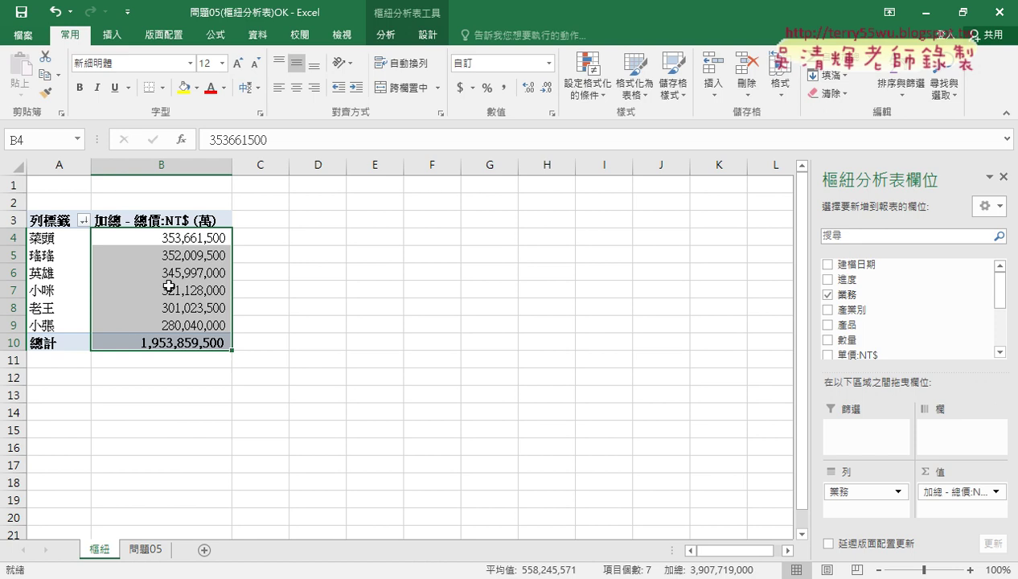
click(167, 256)
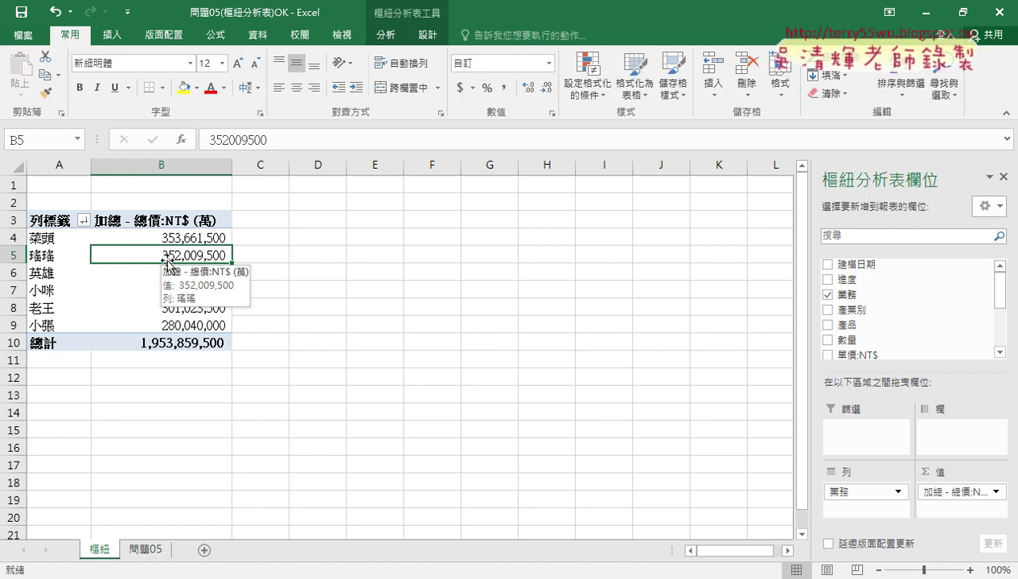
click(145, 549)
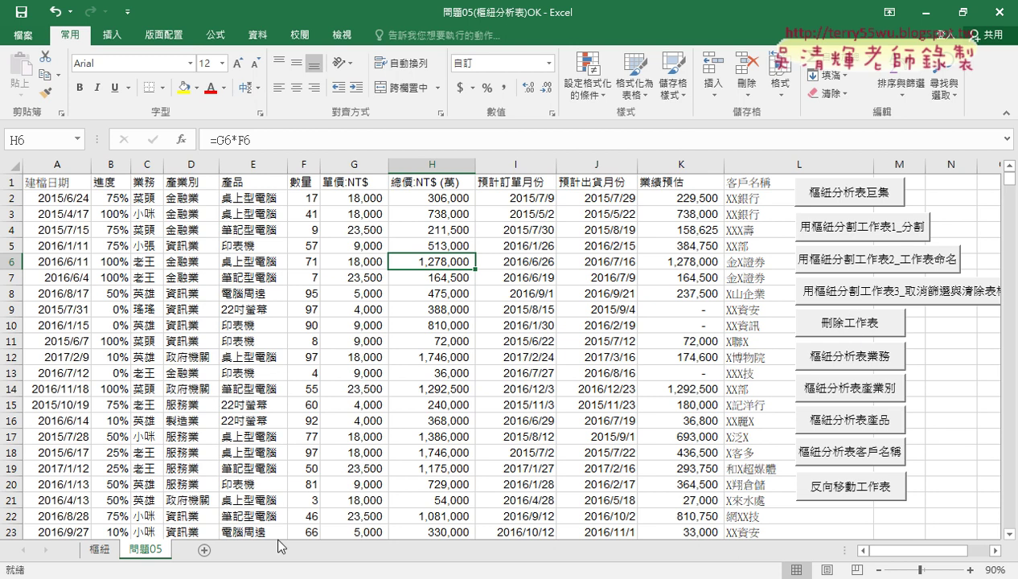
Step: Remove the 樞紐 sheet with 刪除工作表 and regenerate it with 樞紐分析表巨集
click(101, 553)
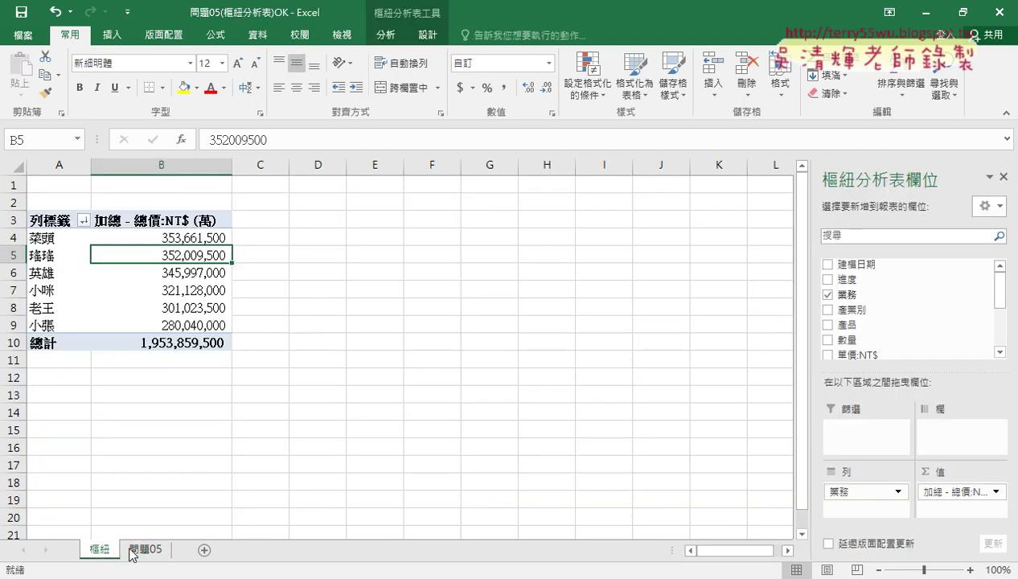
click(130, 548)
click(849, 319)
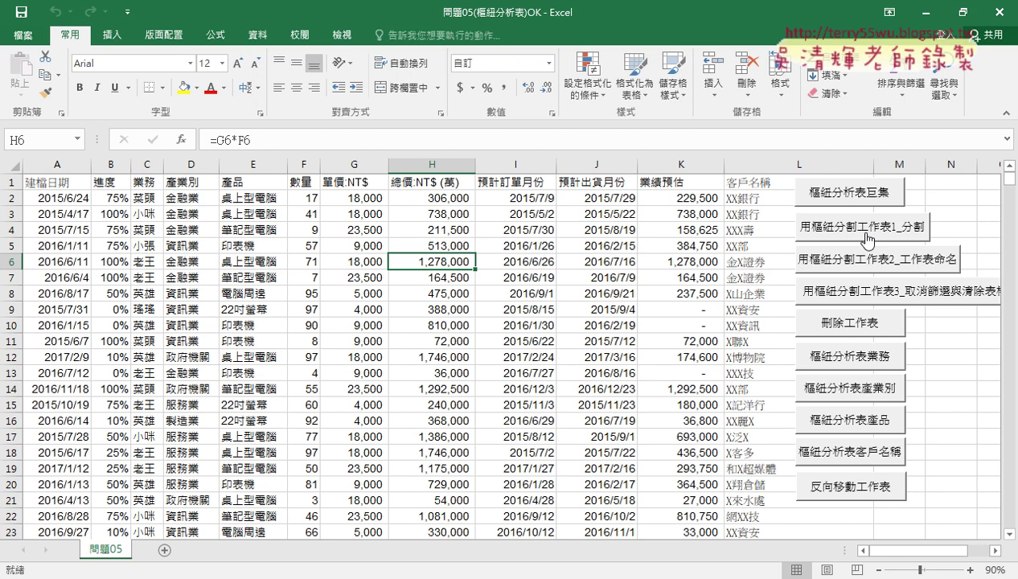
click(846, 192)
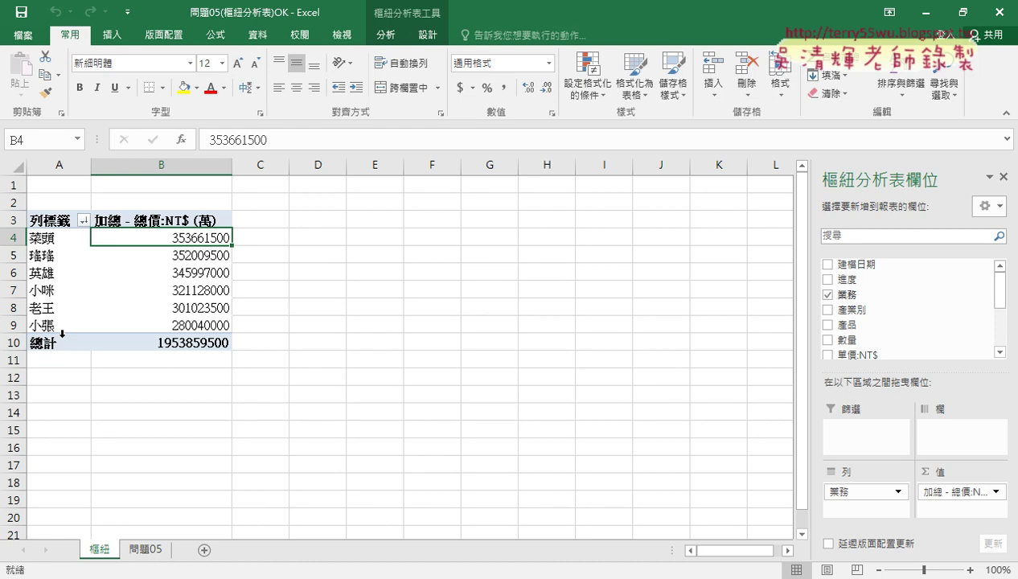
Step: Delete the 樞紐 sheet with confirmation, then select a cell on the 問題05 data sheet
right_click(102, 550)
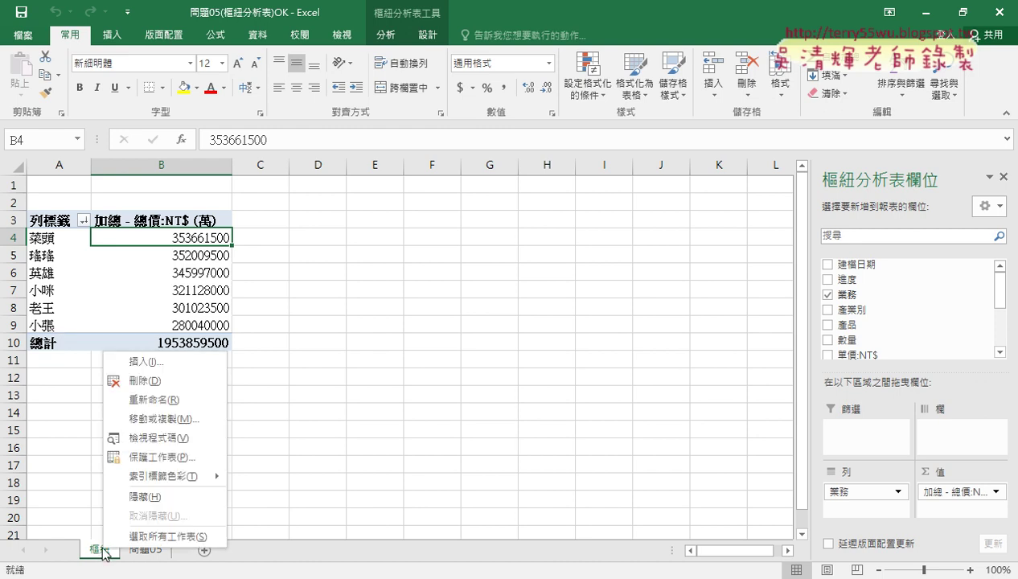
click(166, 378)
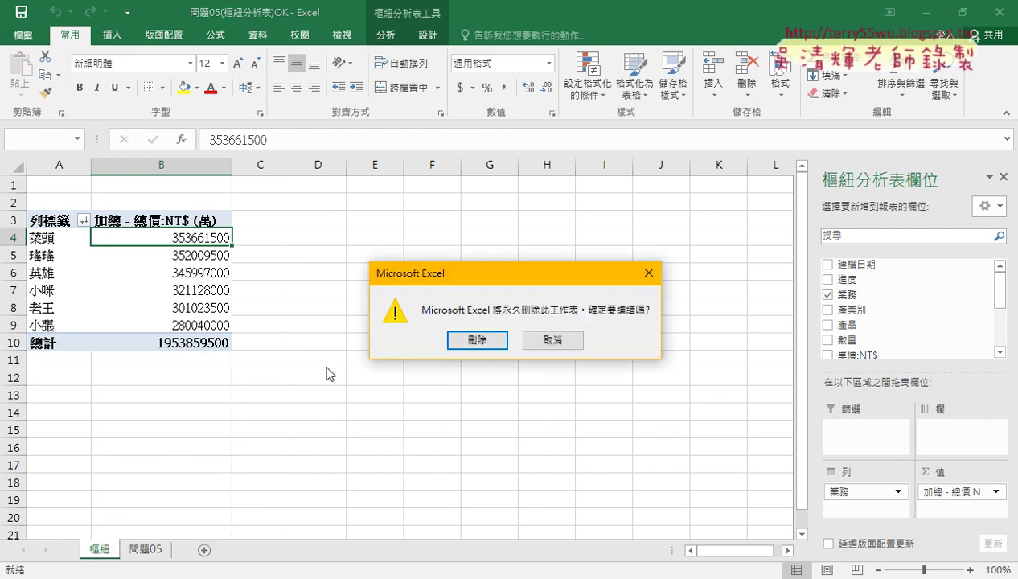
click(476, 340)
click(187, 309)
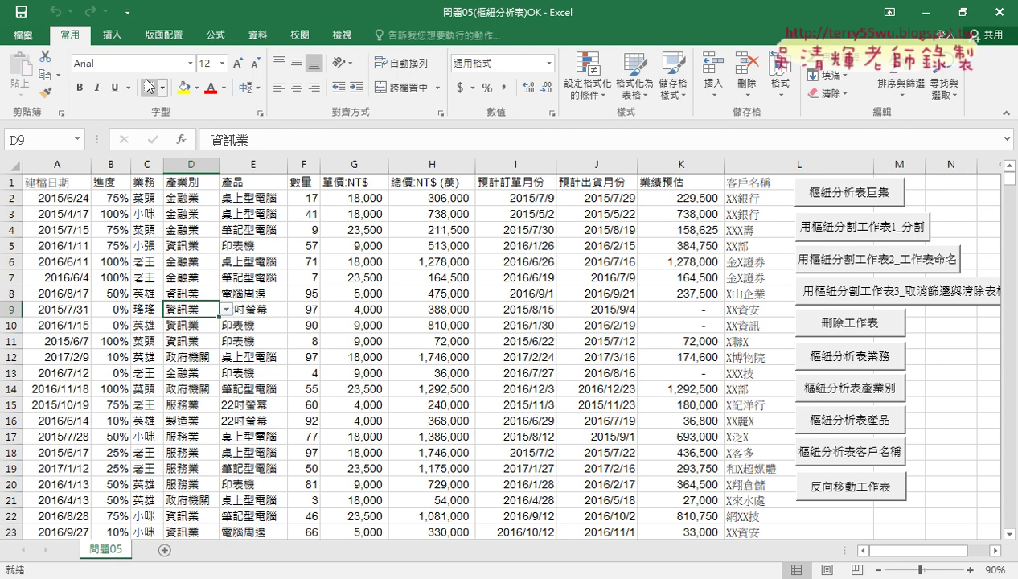
click(118, 35)
Step: Insert a pivot table from 問題05!$A$1:$L$2500 on a new worksheet, 工作表10
click(28, 72)
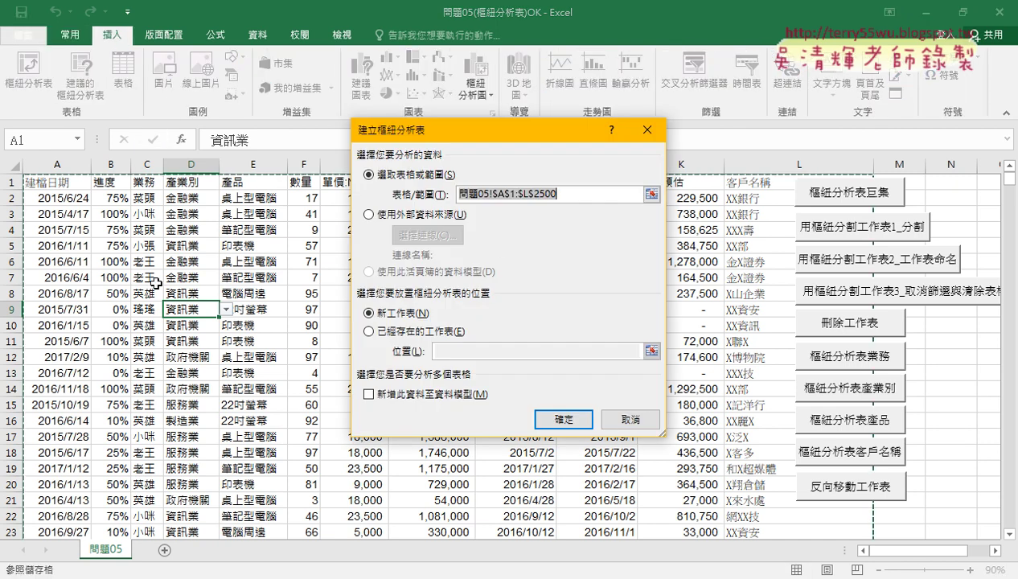
click(566, 420)
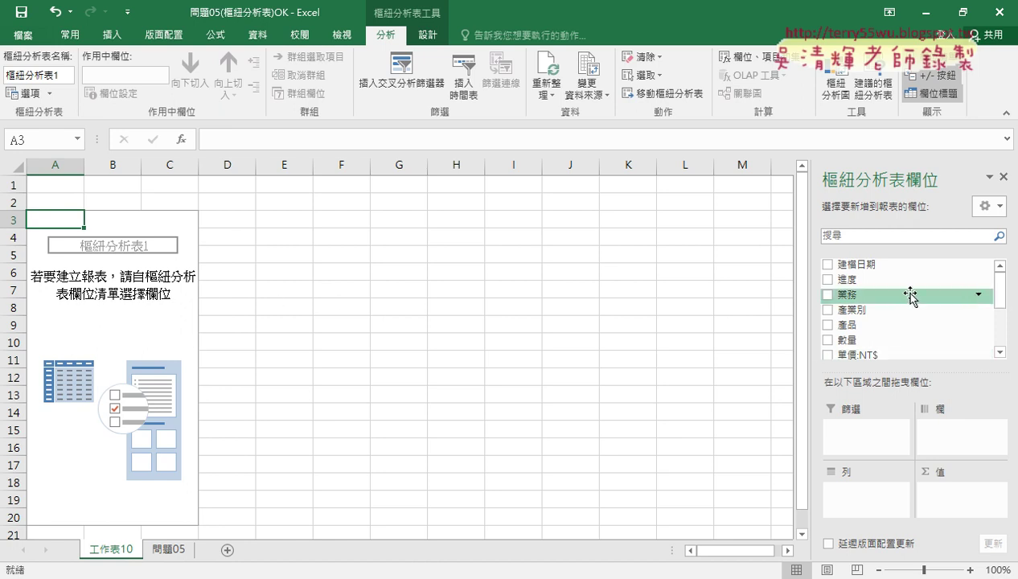
Step: Put 業務 in Rows and sum 總價:NT$ (萬) in Values, then select totals B4:B10
drag(910, 295, 848, 496)
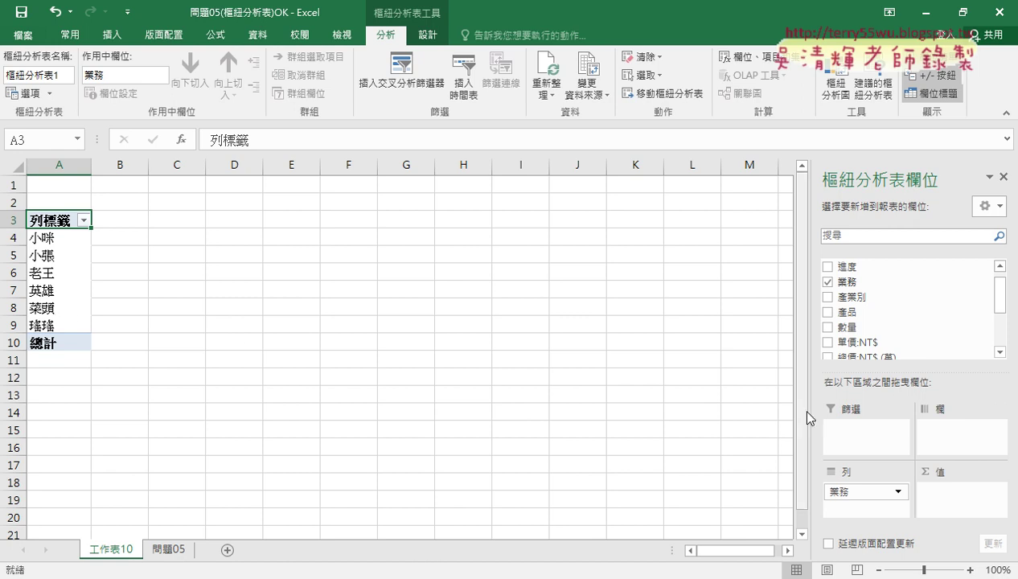
drag(999, 307, 999, 333)
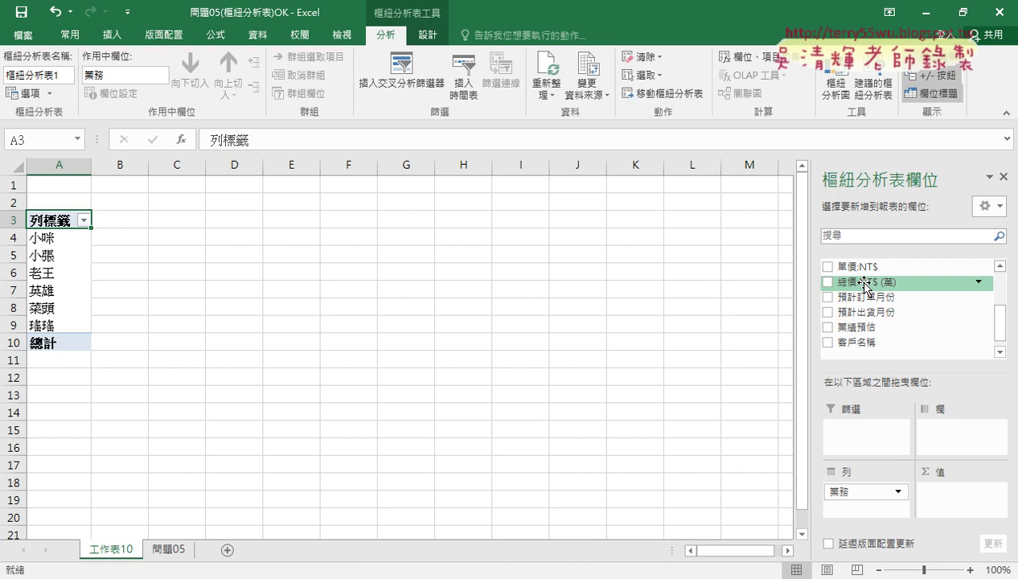
drag(865, 283, 932, 508)
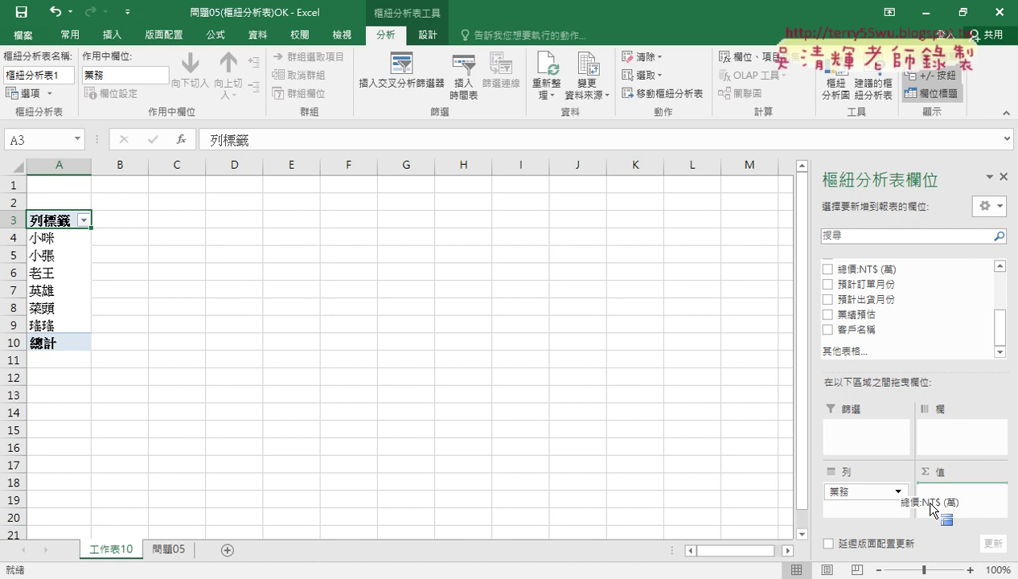
drag(930, 503, 928, 504)
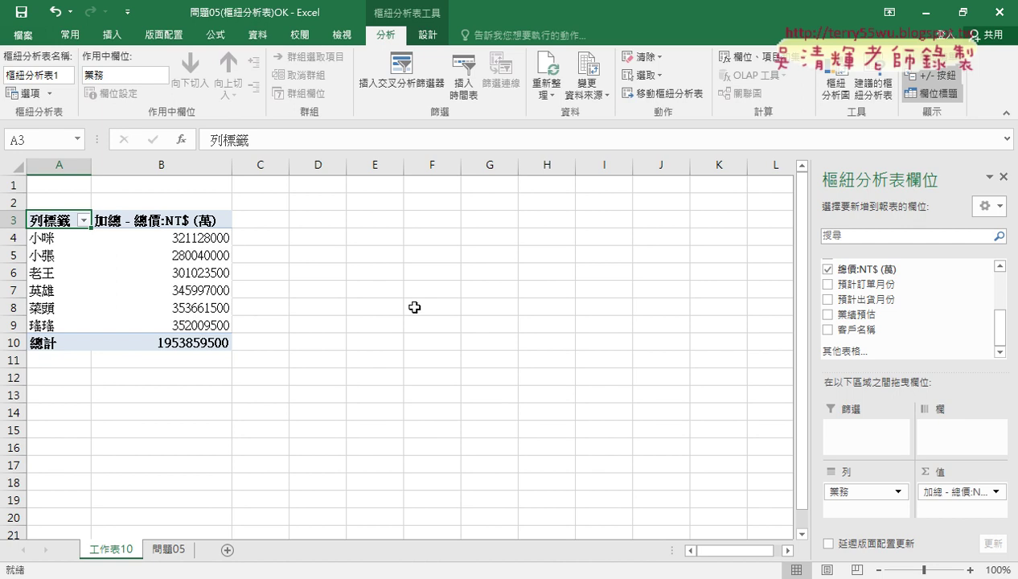
drag(205, 238, 203, 344)
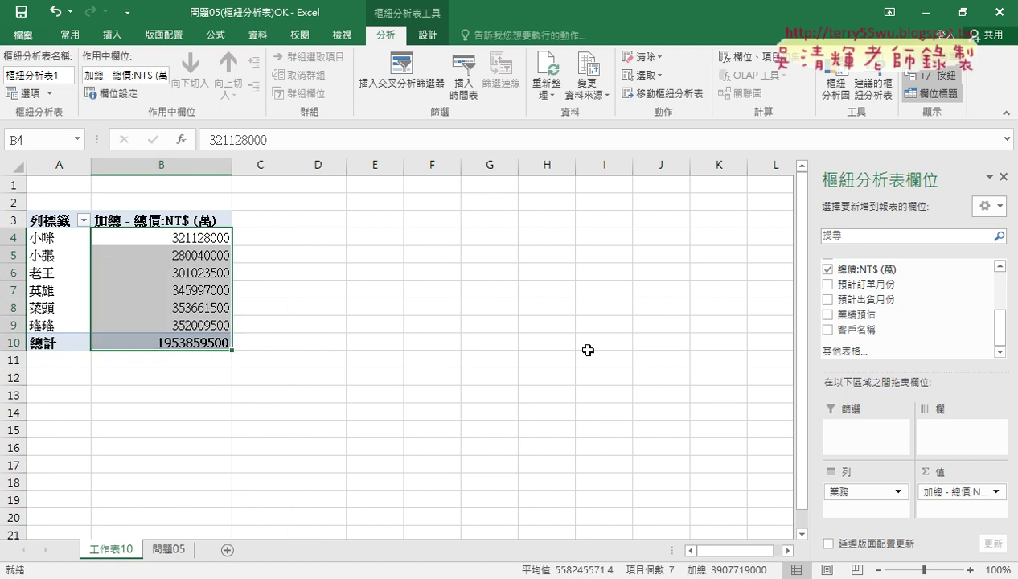
Step: Apply Comma Style to the pivot totals with zero decimals, showing 1,953,859,500
click(72, 36)
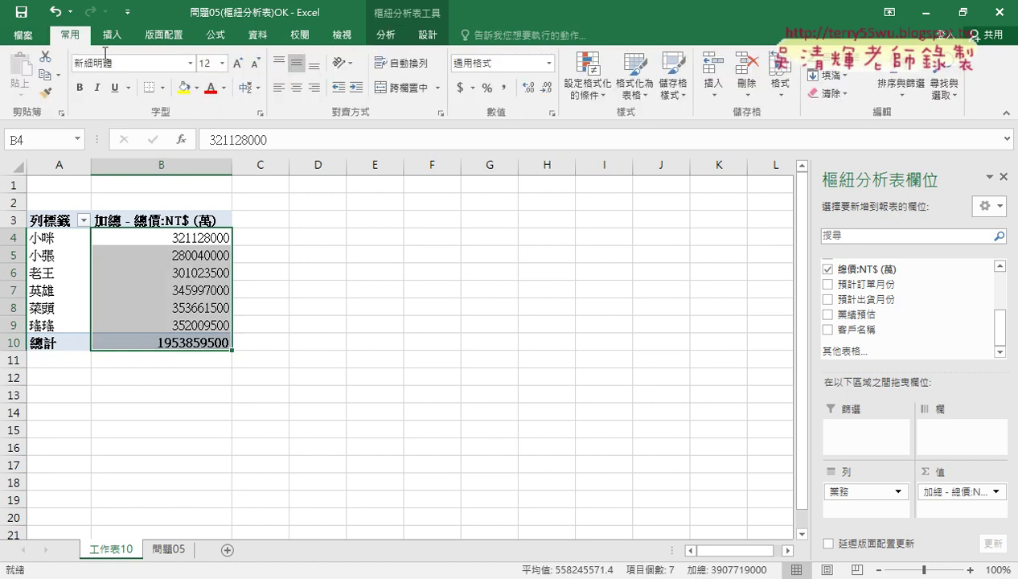
click(504, 89)
click(546, 88)
click(546, 89)
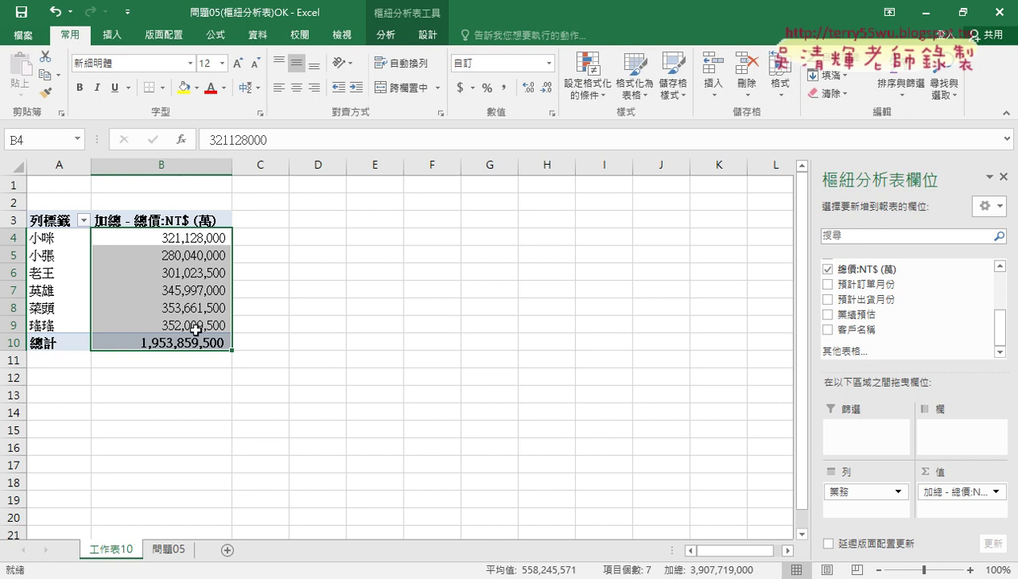
mouse_move(195, 329)
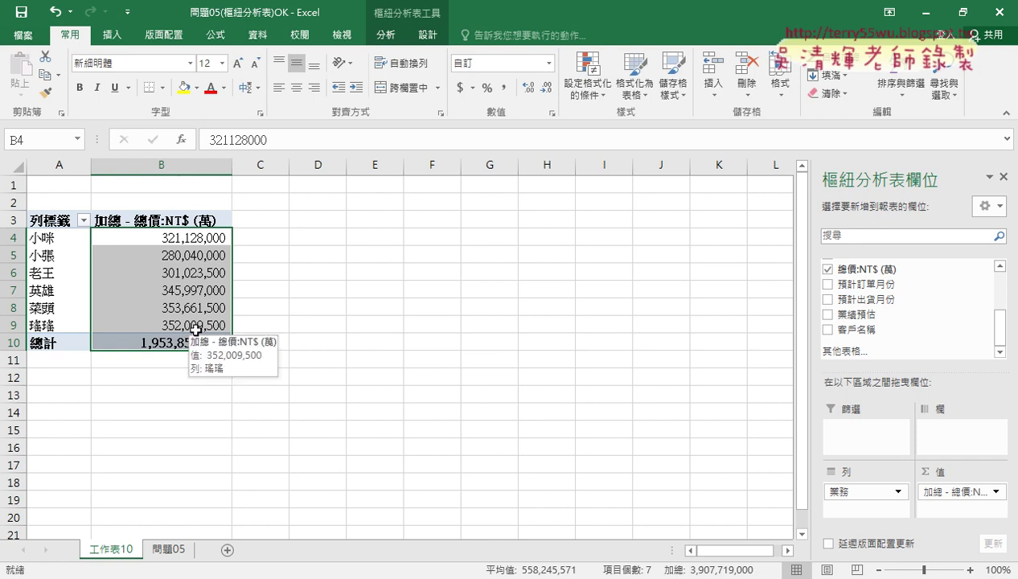
click(202, 481)
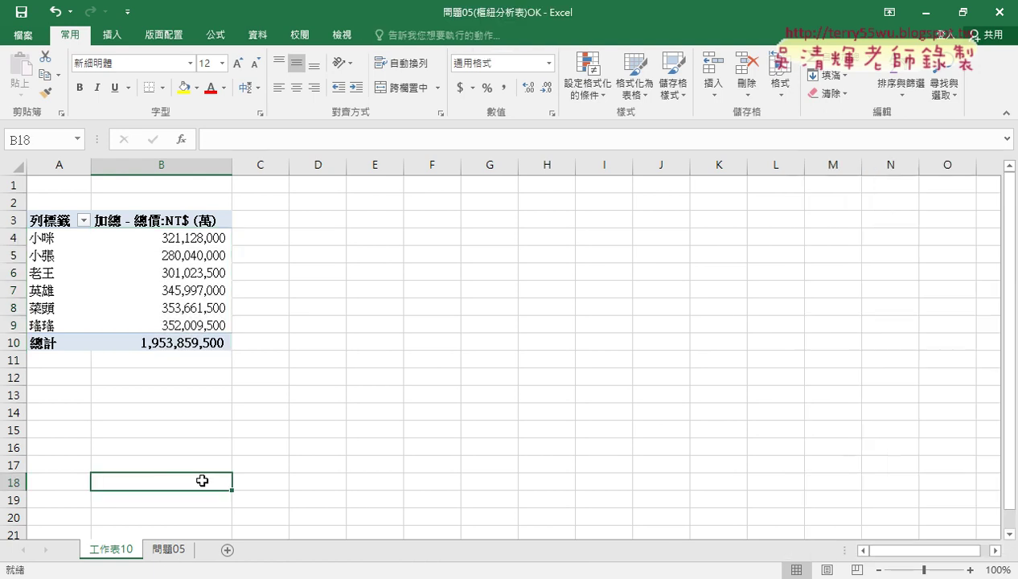
click(52, 239)
click(186, 236)
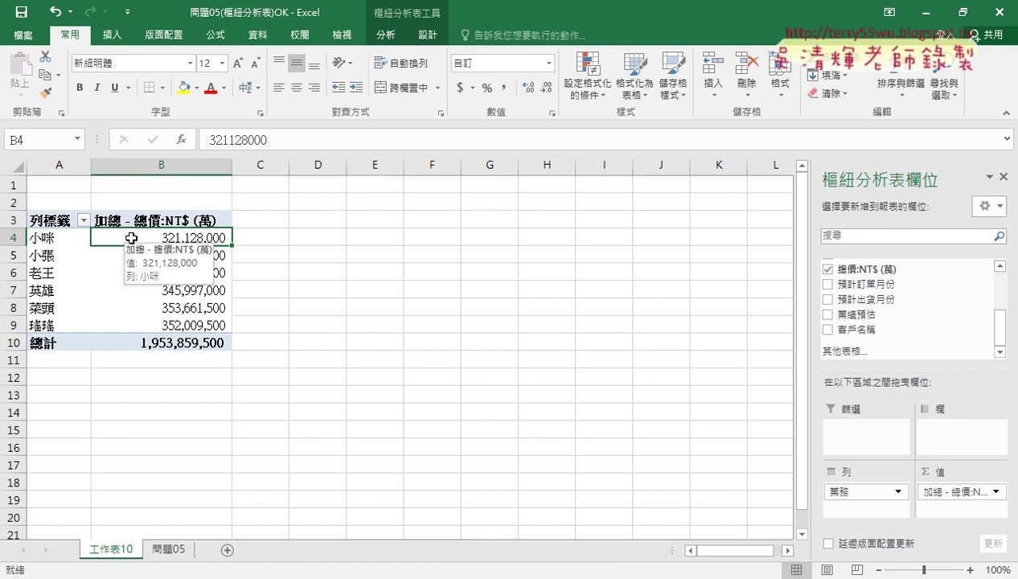
click(51, 239)
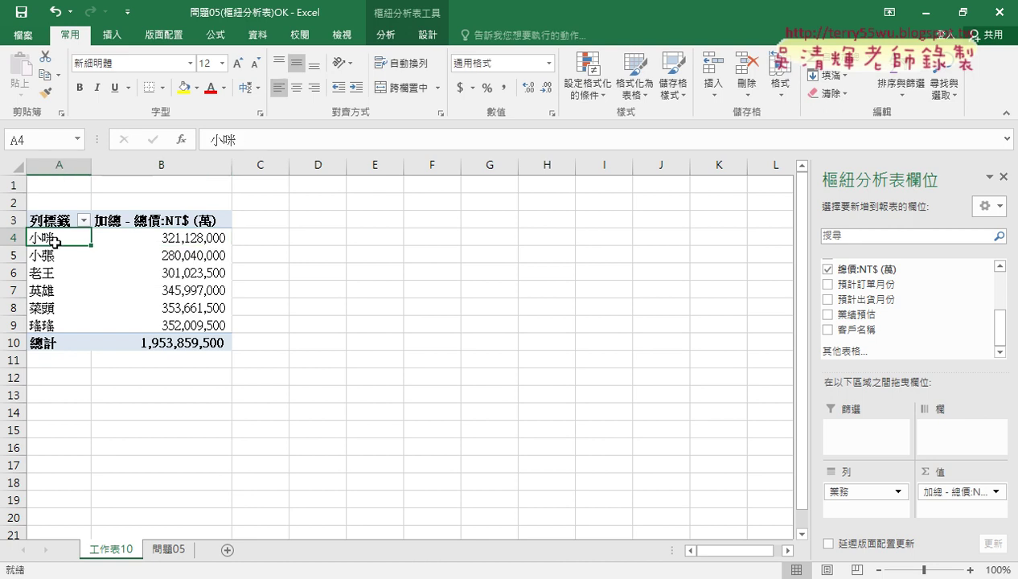
click(179, 238)
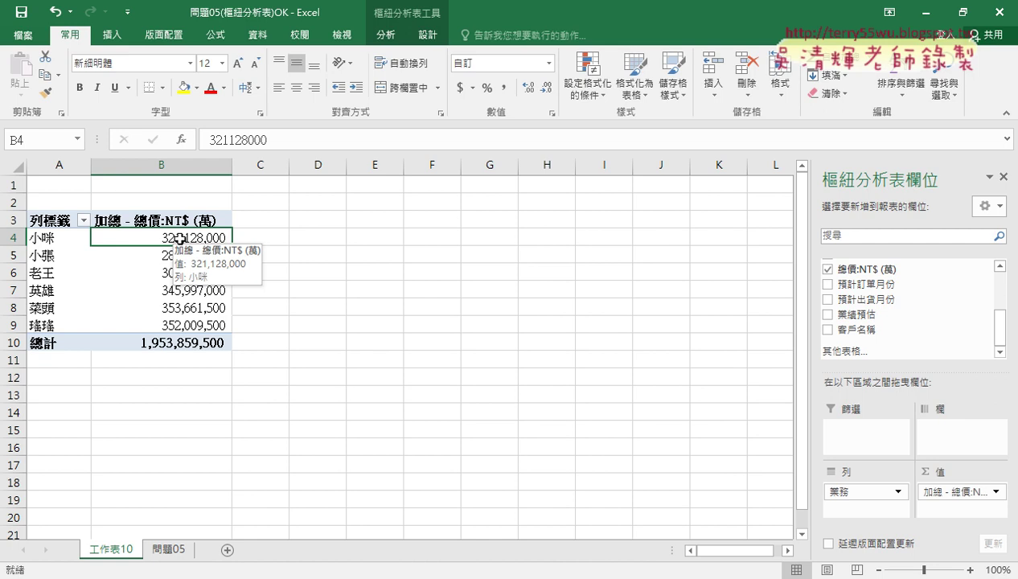
click(406, 267)
click(184, 241)
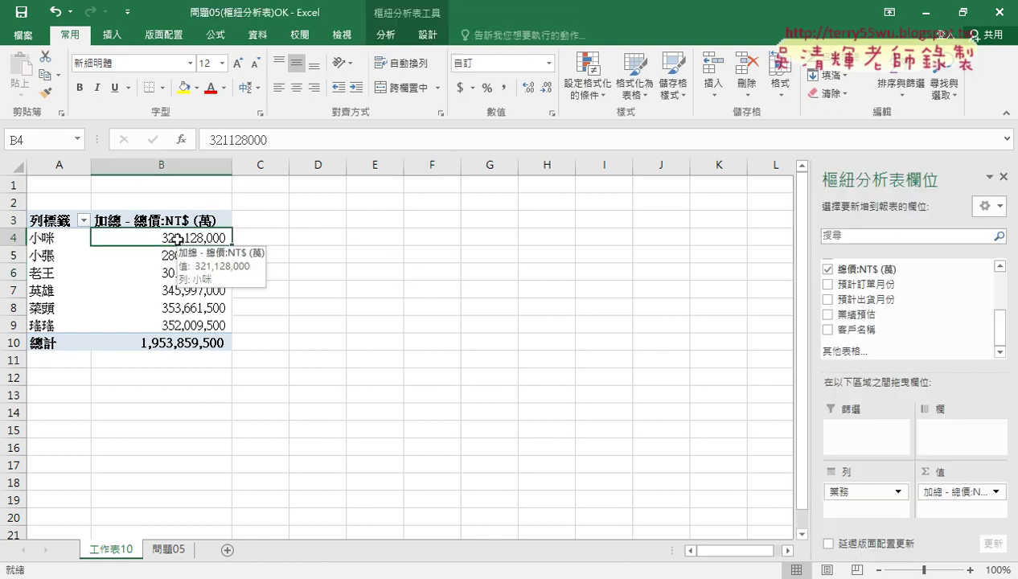
Step: Drill into 小咪's total at B4 to list her records on 工作表11, then return to 工作表10
double_click(177, 239)
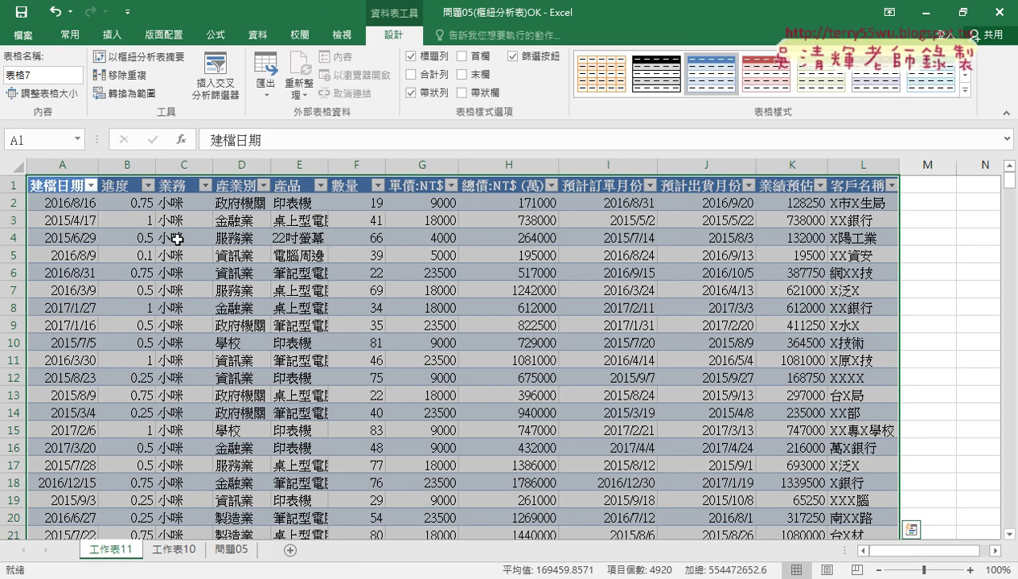
click(191, 187)
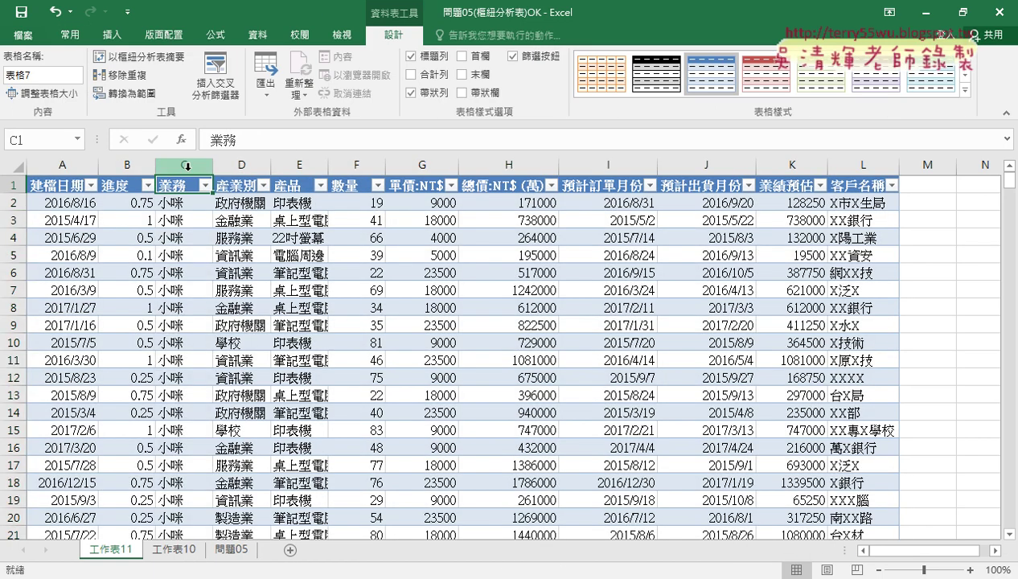
click(187, 165)
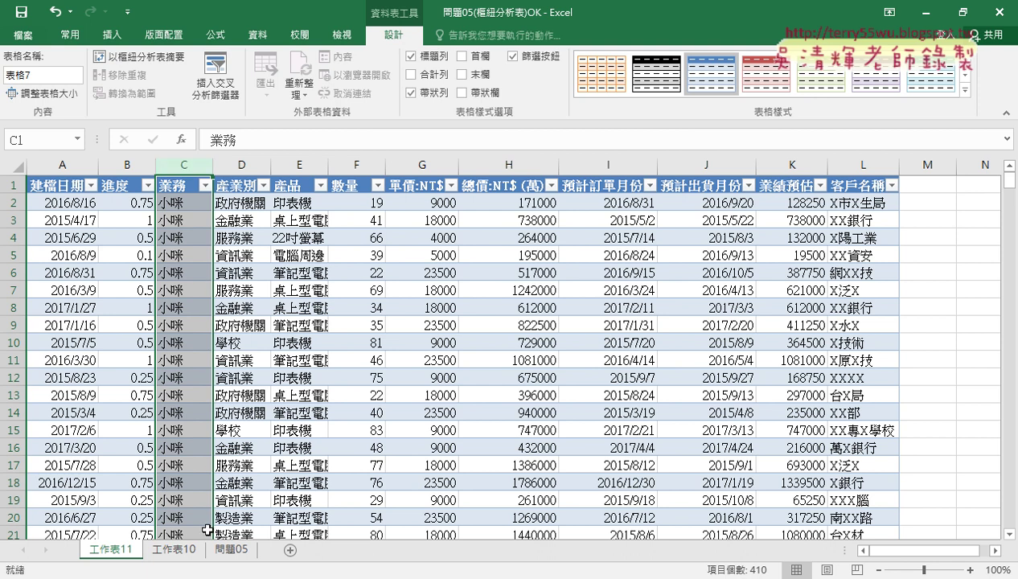
click(230, 548)
click(192, 549)
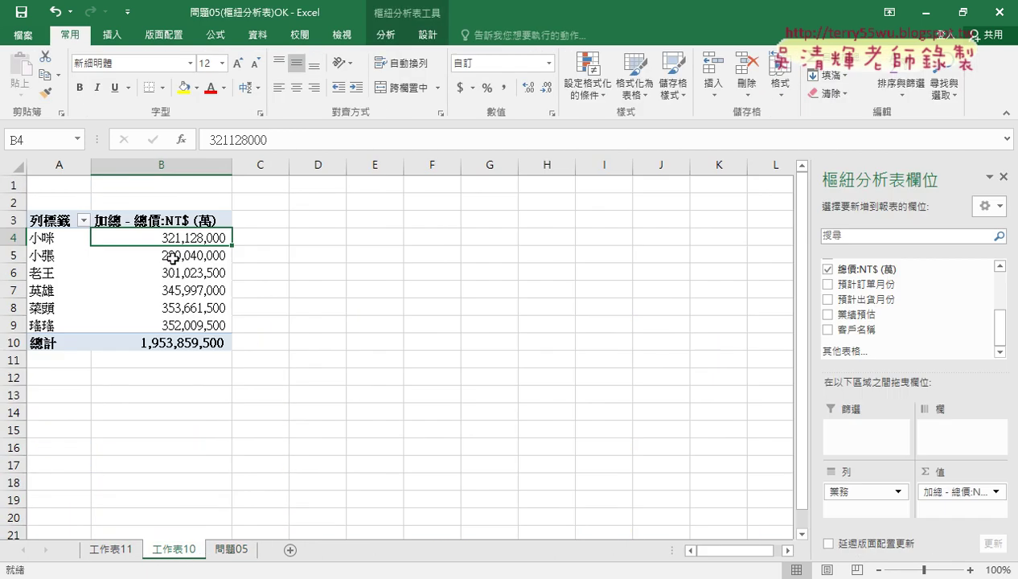
Step: Review each salesperson's total, then run 刪除工作表 from 問題05 to remove 工作表10 and 工作表11
click(172, 255)
click(184, 238)
click(184, 254)
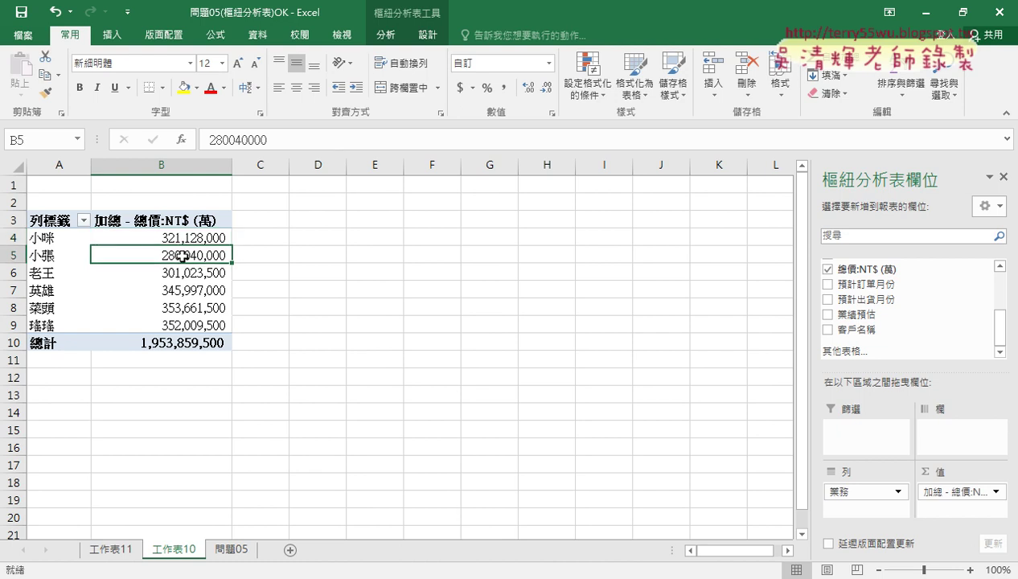
click(183, 271)
click(184, 287)
click(181, 307)
click(179, 325)
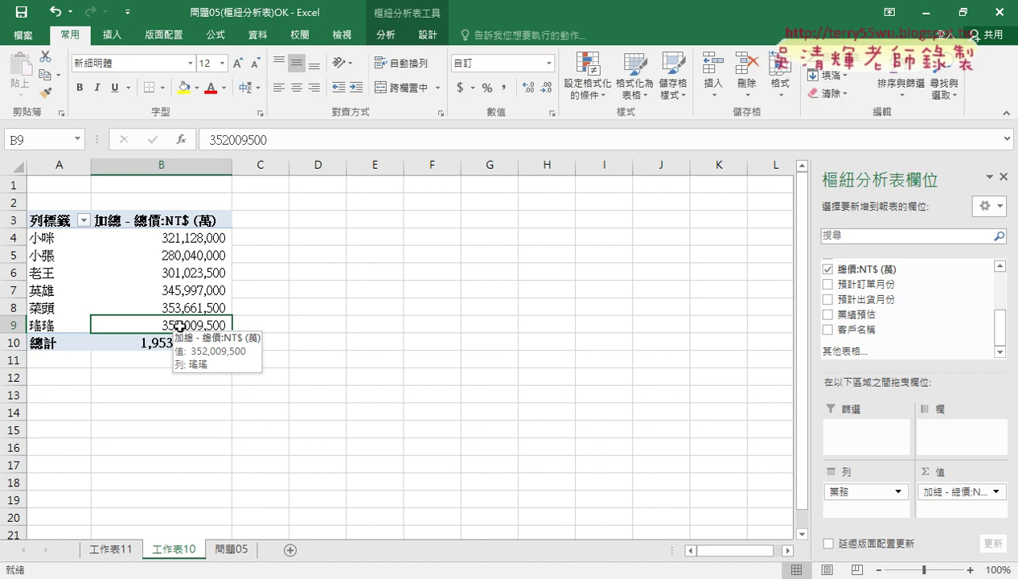
click(231, 549)
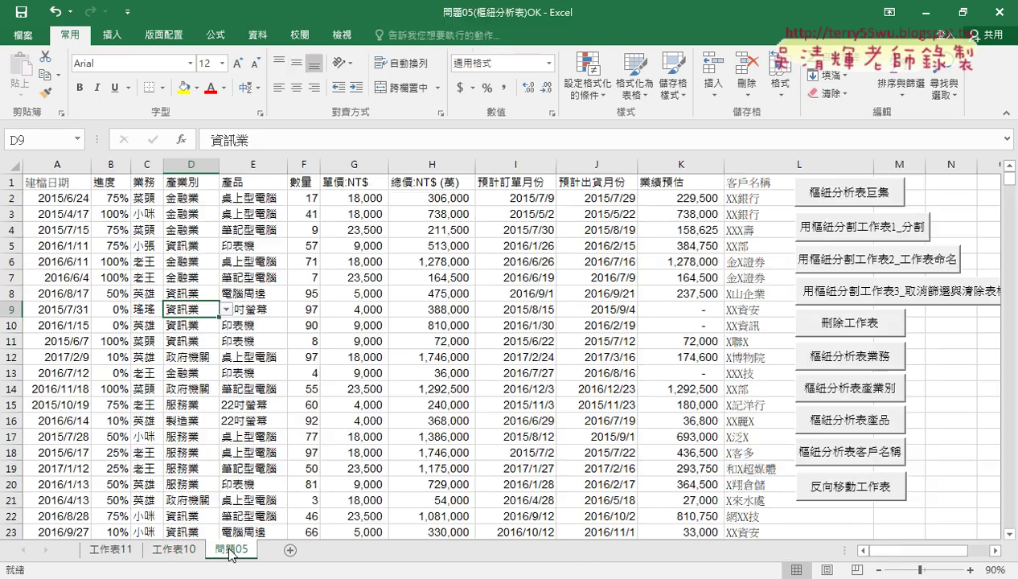
click(846, 330)
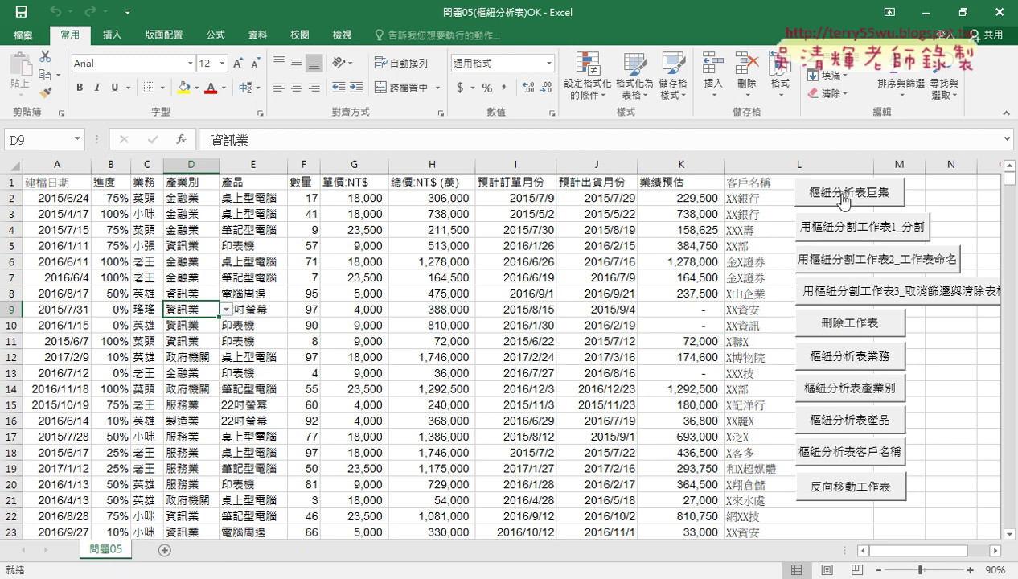
Step: Run the 樞紐分析表巨集 button to generate the 樞紐 pivot sheet, then go back to 問題05
click(833, 196)
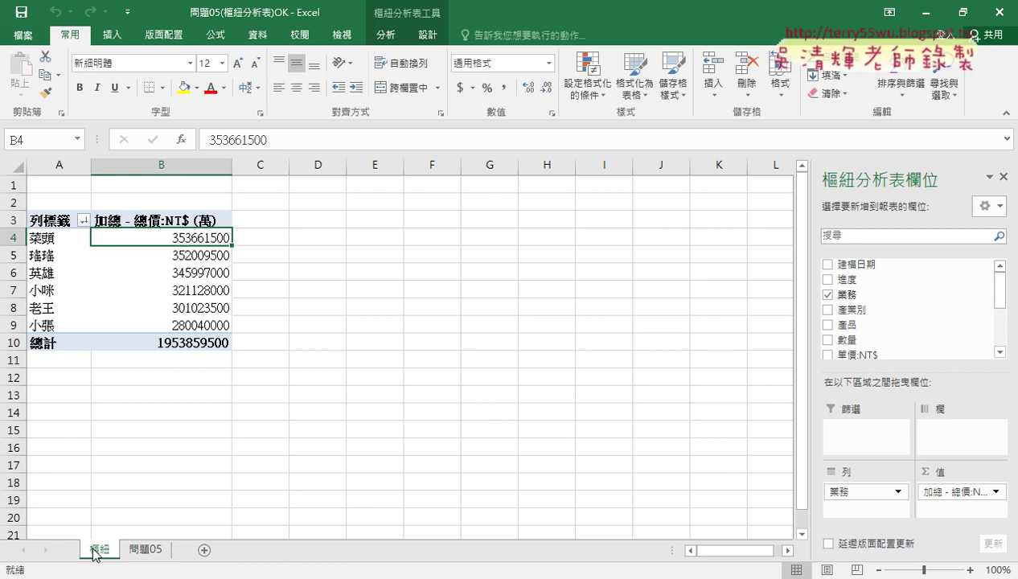
click(144, 552)
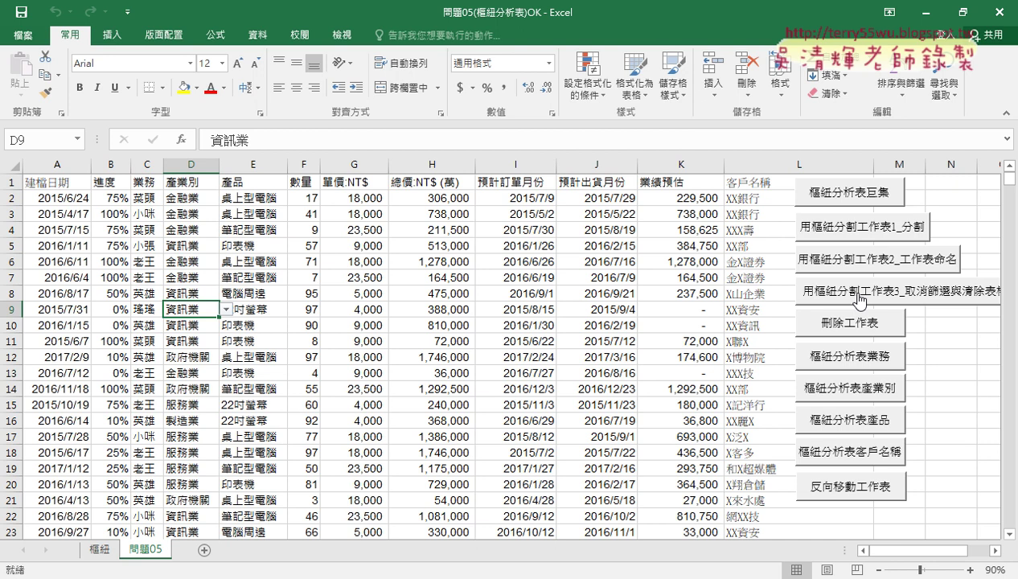
Step: Check the 樞紐 sheet, then run the macro splitting data into per-salesperson sheets
click(98, 552)
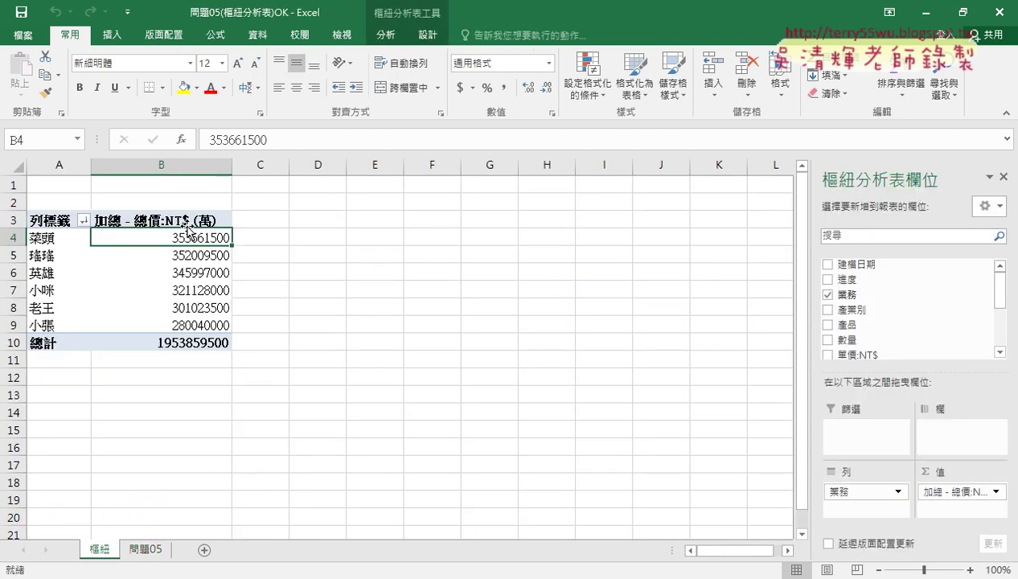
click(146, 549)
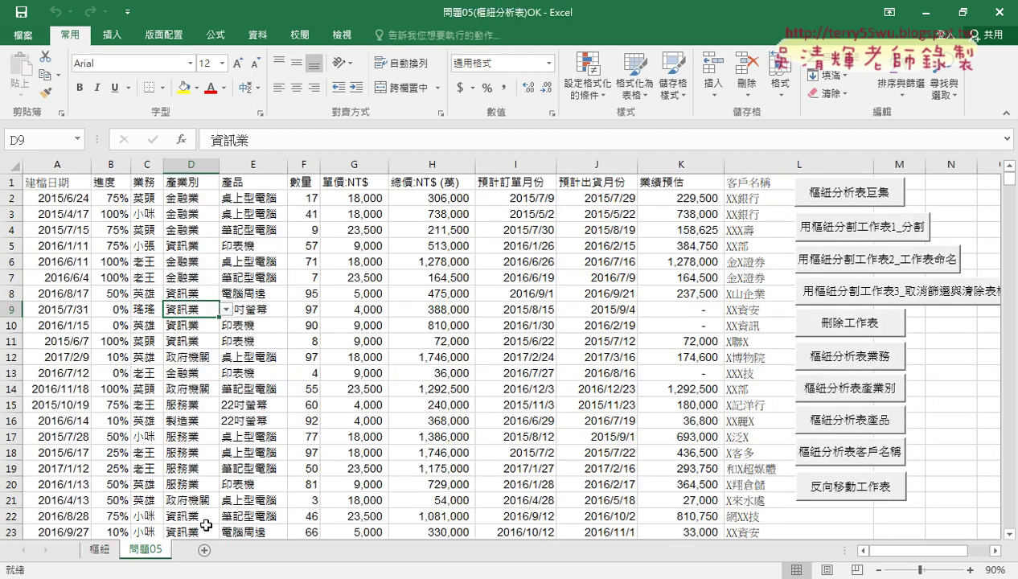
click(860, 294)
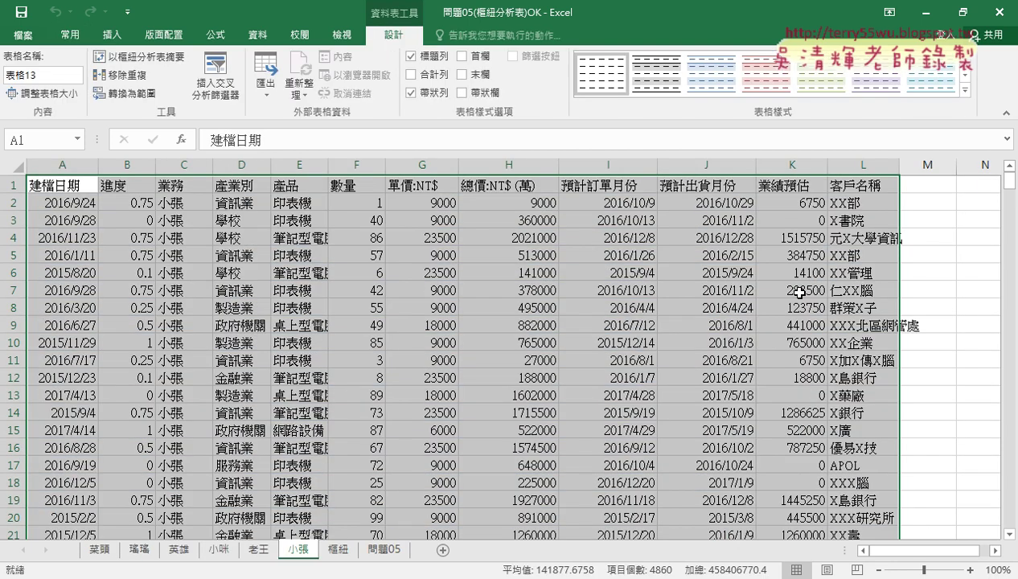
Step: Browse the split sheets for 菜頭, 瑤瑤, 英雄, 小咪, 老王 and 小張, plus 樞紐
click(95, 551)
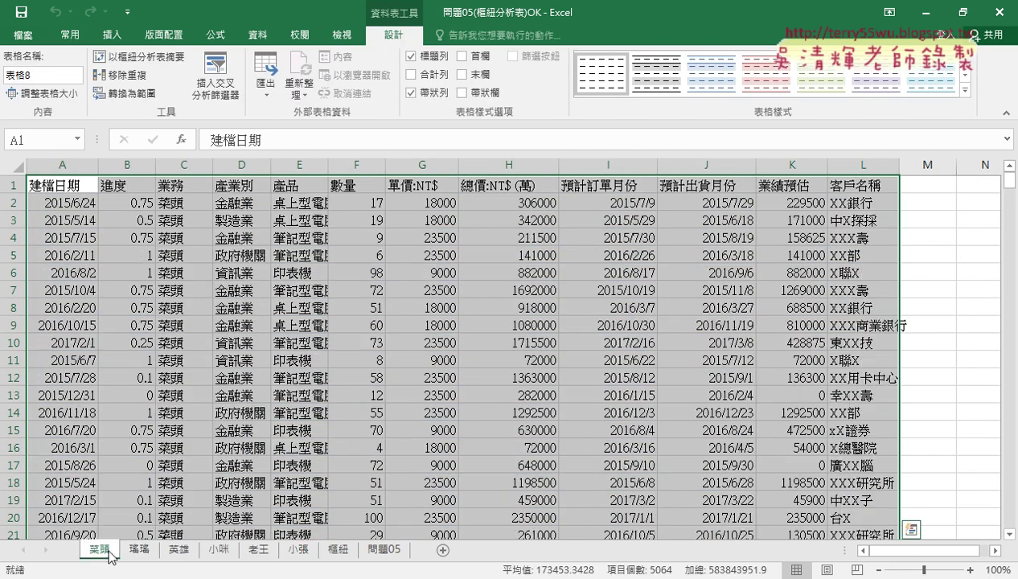
click(304, 551)
click(335, 549)
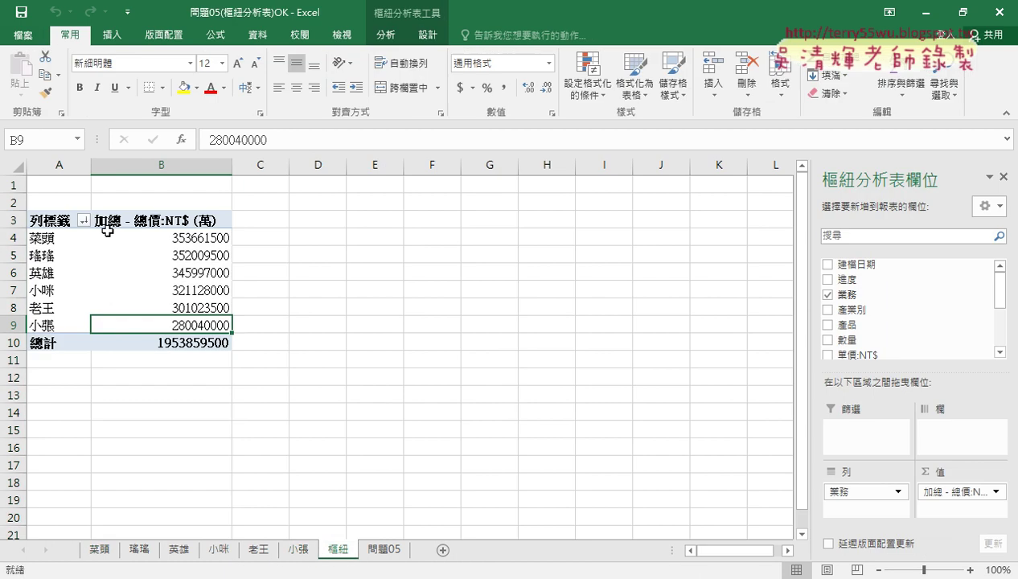
click(99, 549)
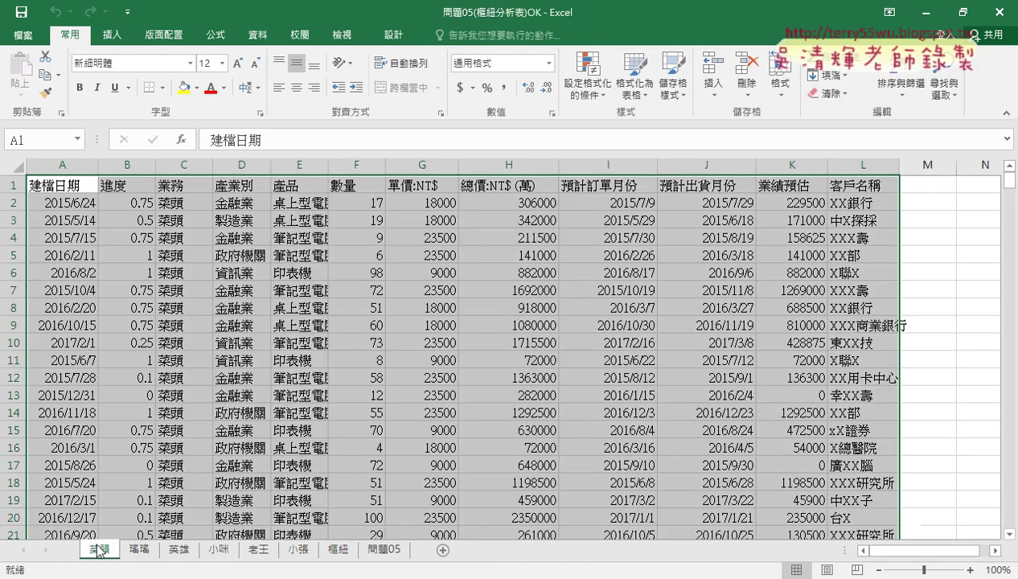
click(140, 550)
click(177, 550)
click(215, 551)
click(257, 550)
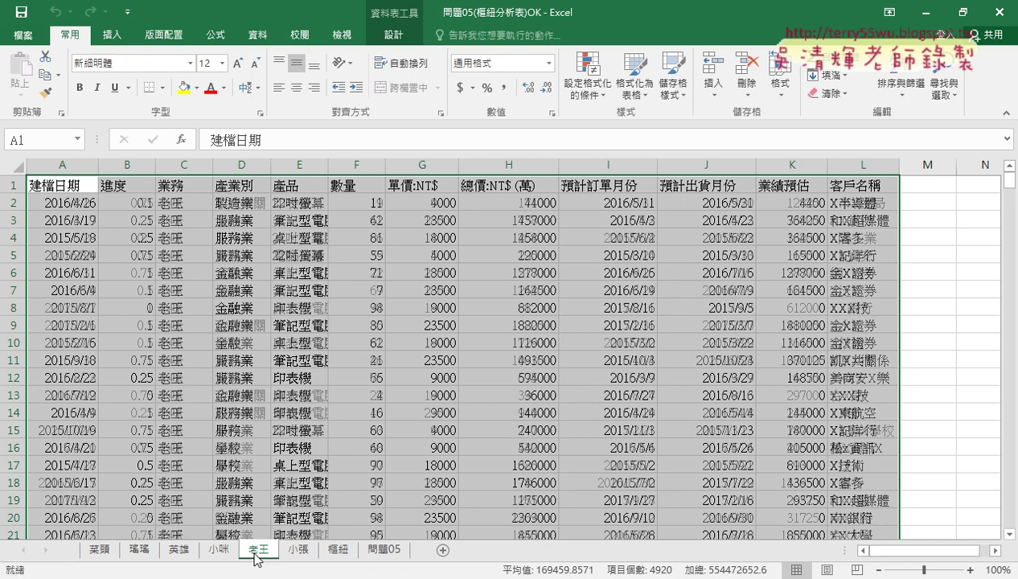
click(299, 551)
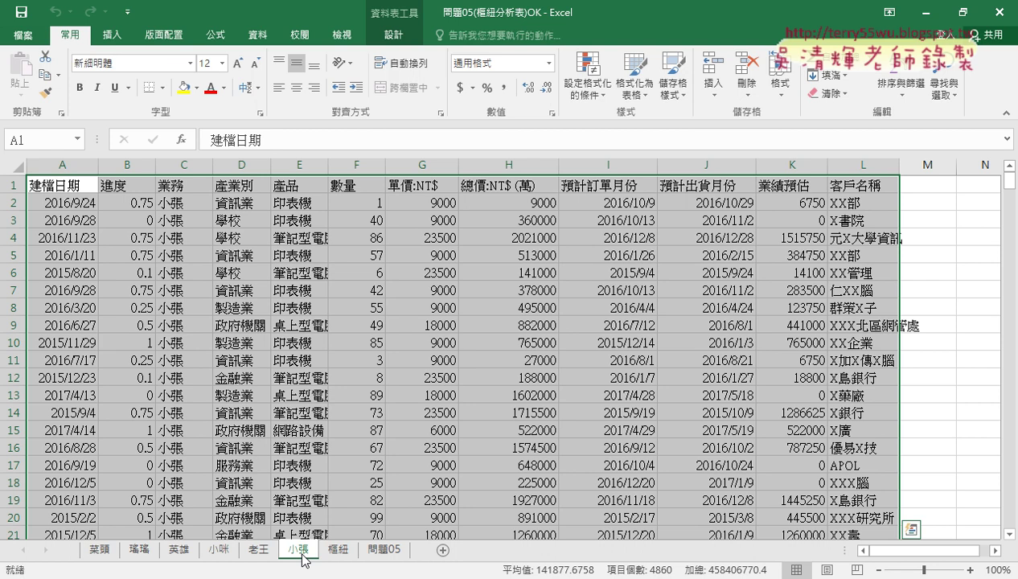
Step: Run 刪除工作表 from 問題05 to remove every generated sheet, leaving only 問題05
click(388, 549)
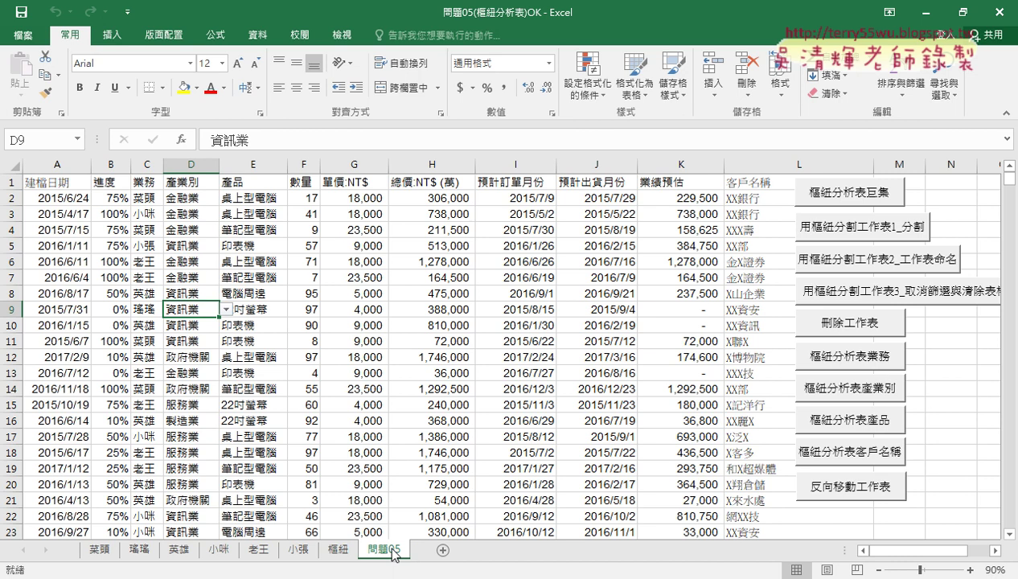
click(337, 550)
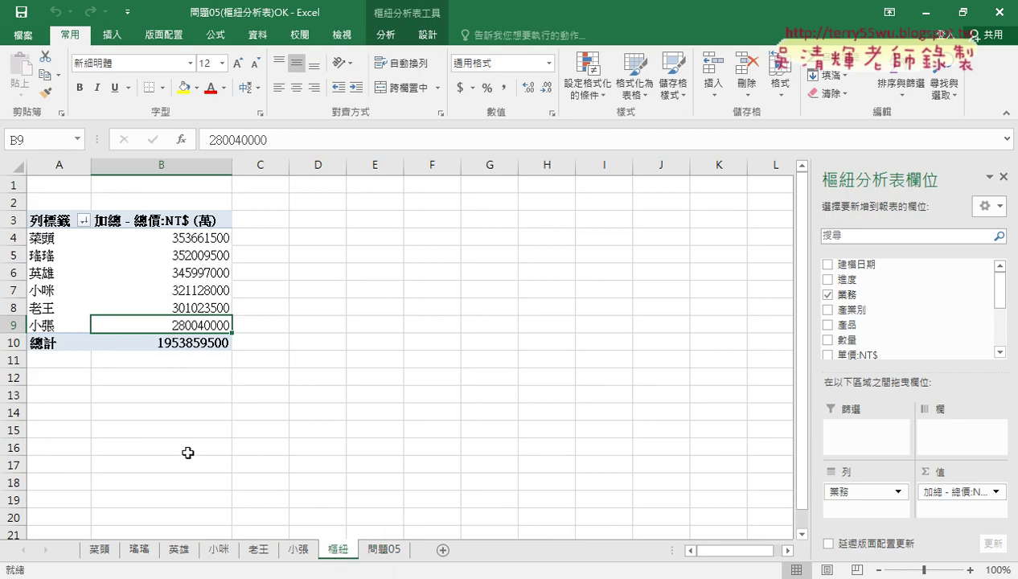
click(382, 550)
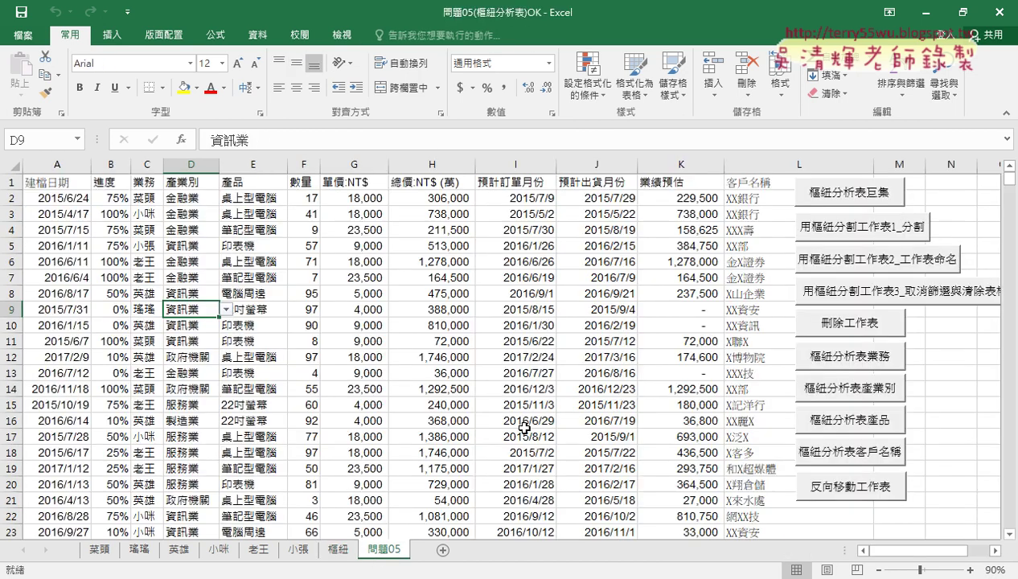
click(833, 328)
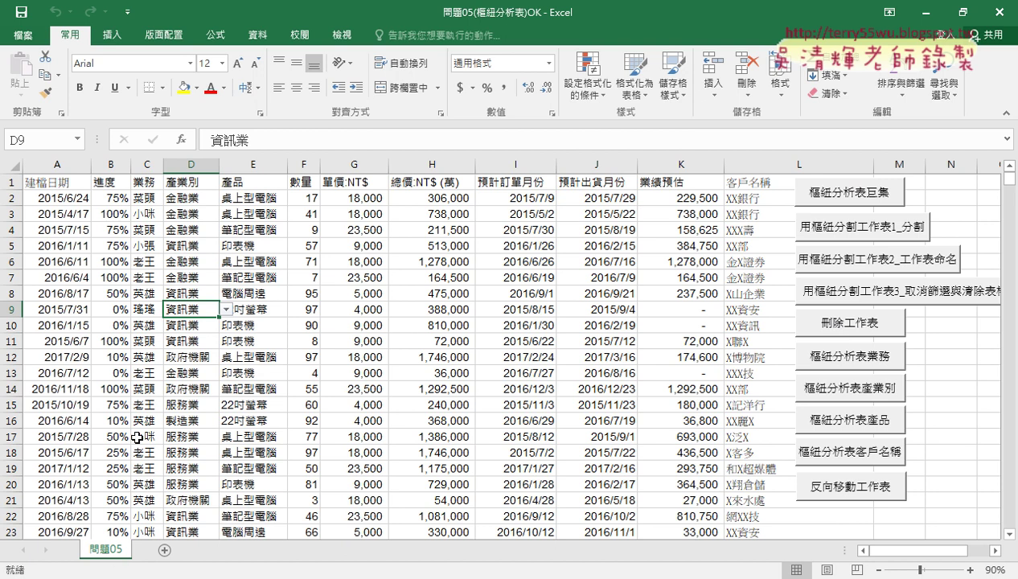
click(105, 40)
Step: Create a new-sheet pivot table with 業務 as rows and summed 總價:NT$ (萬) as values
click(28, 68)
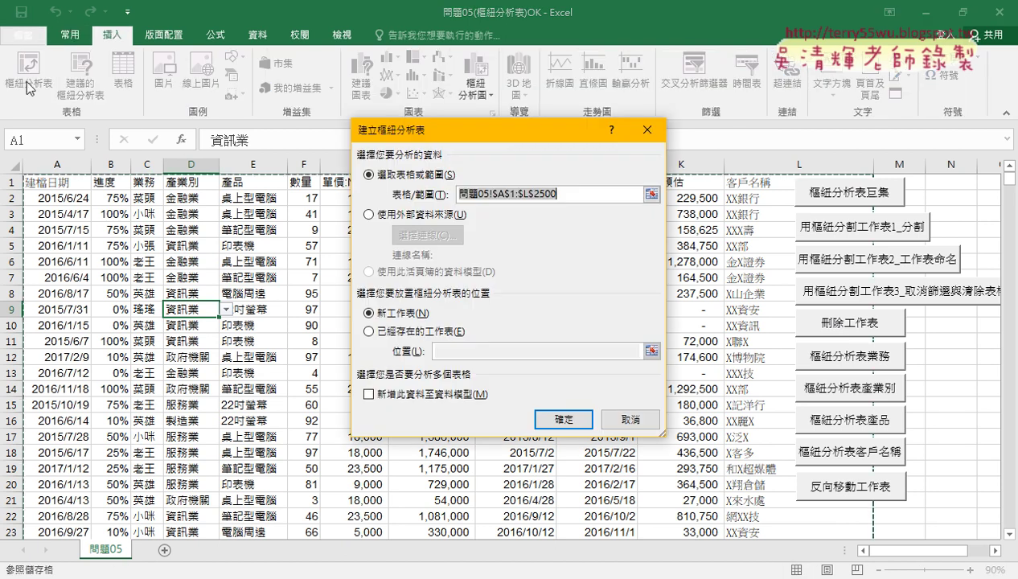
click(582, 426)
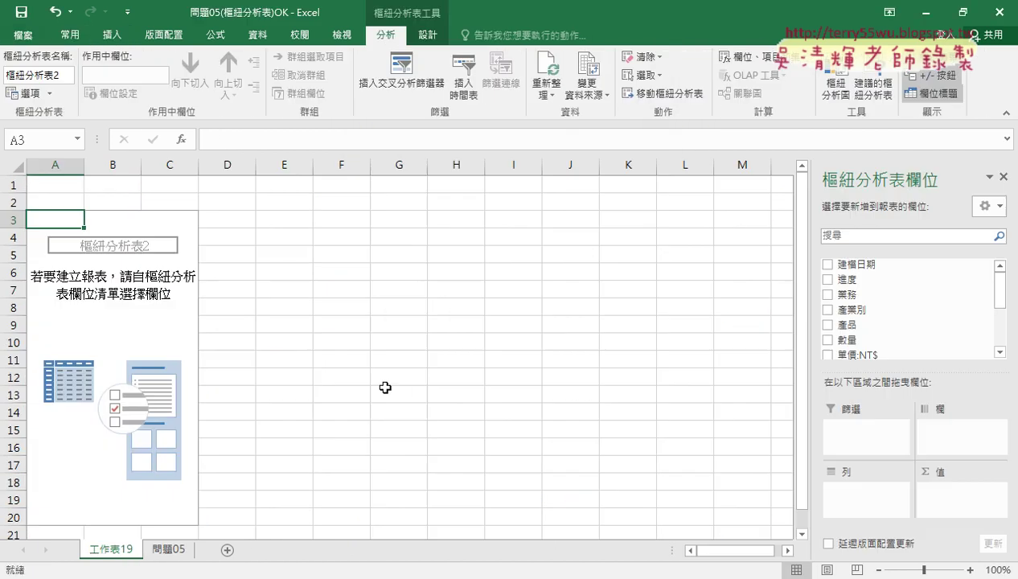
drag(852, 304, 855, 506)
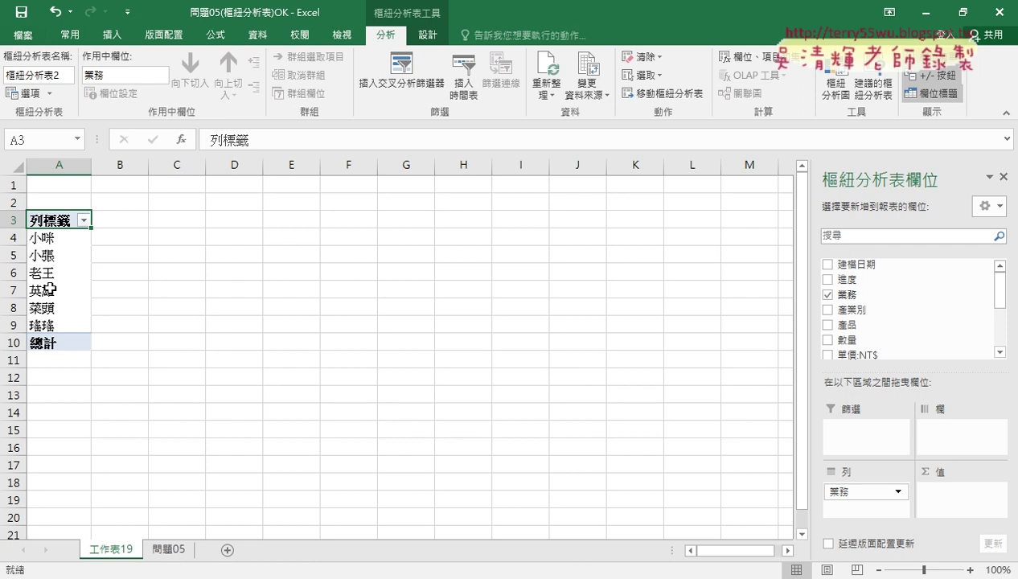
drag(1000, 295, 999, 326)
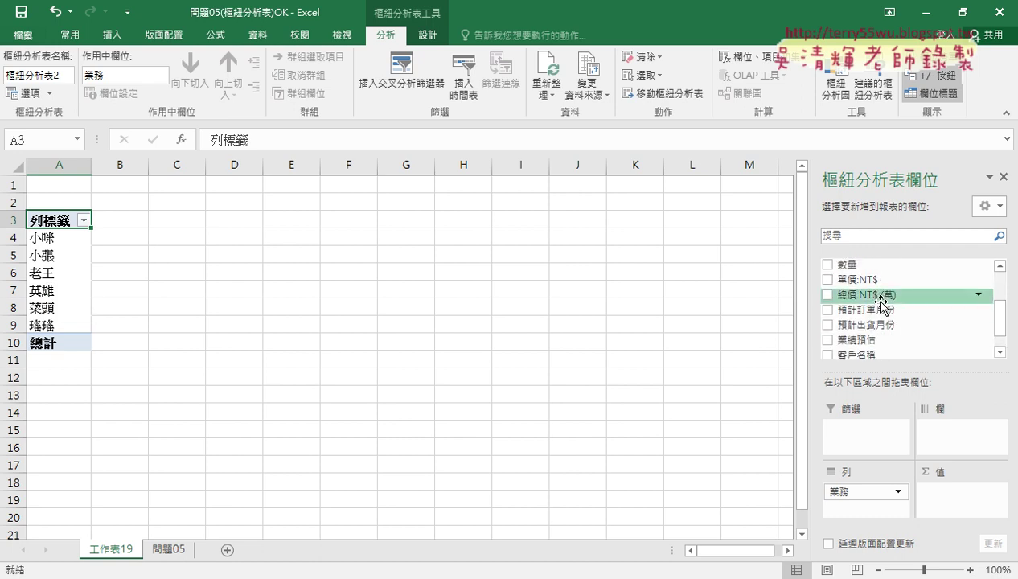
drag(882, 304, 939, 492)
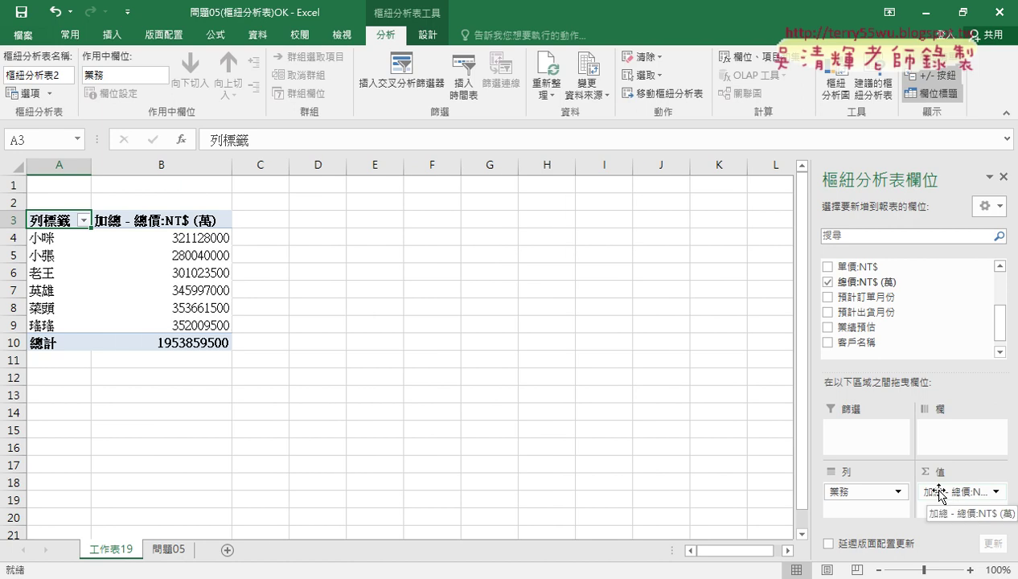
Step: Sort the salespeople by total price from largest to smallest (Z→A)
click(197, 238)
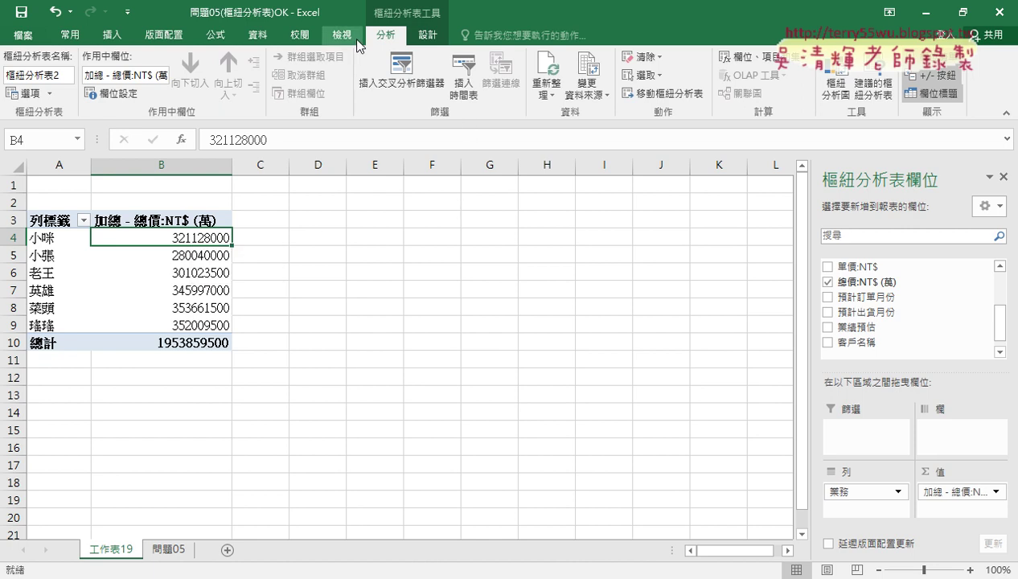
click(256, 38)
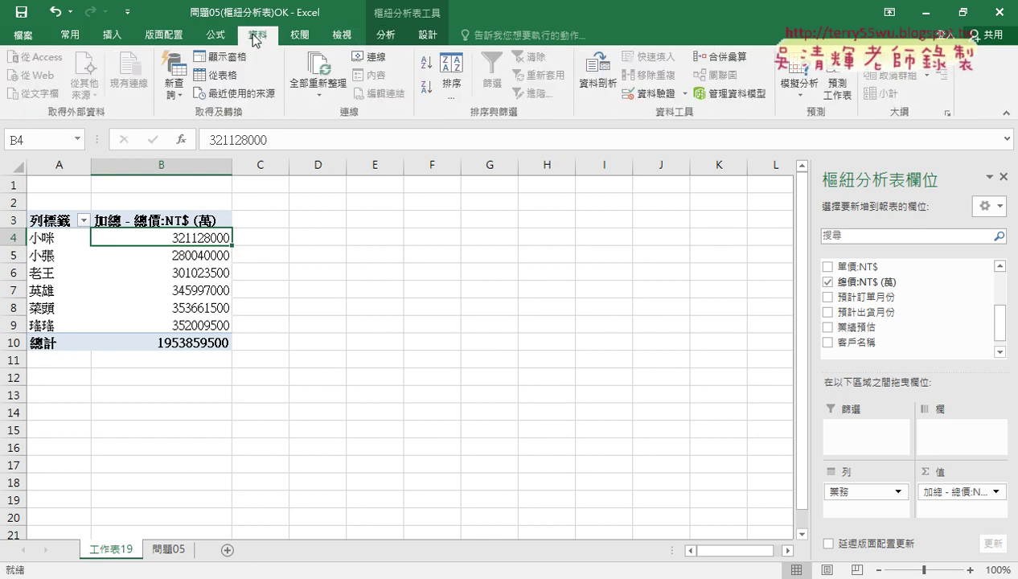
click(428, 90)
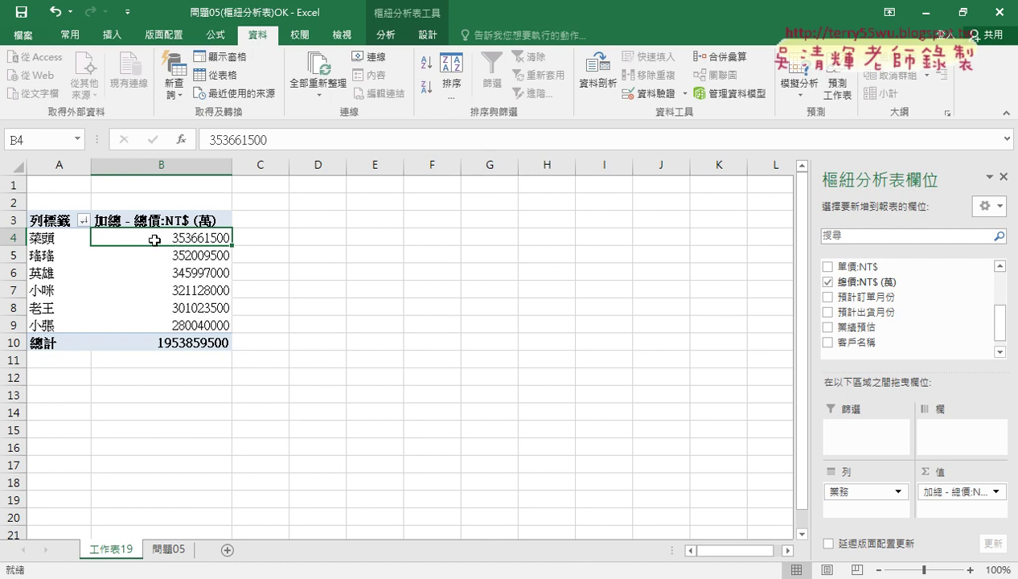
mouse_move(154, 240)
Step: Drill into 菜頭's total at B4 to list records on a new sheet, selecting table name 表格14
double_click(209, 239)
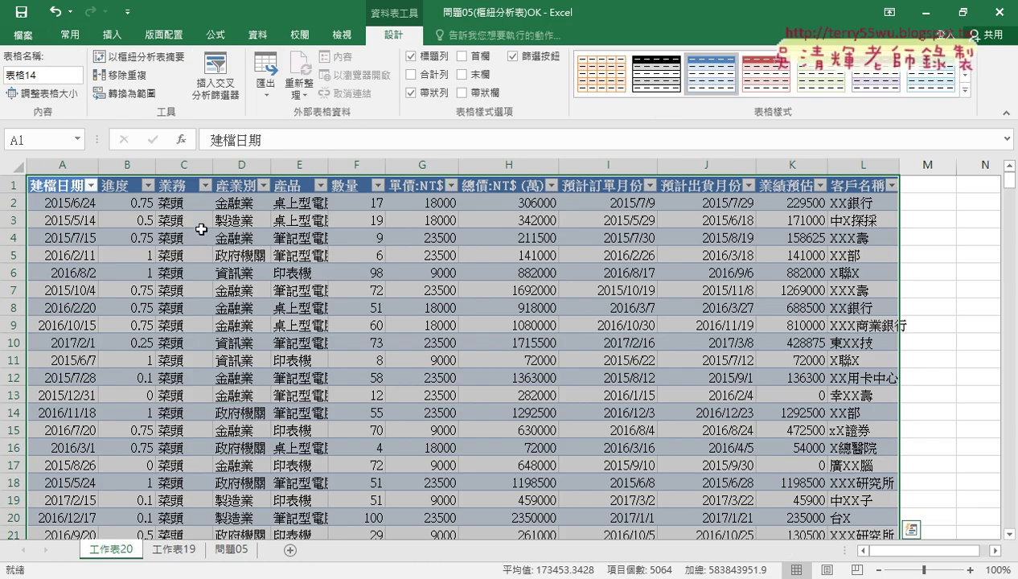
click(27, 76)
drag(27, 76, 62, 81)
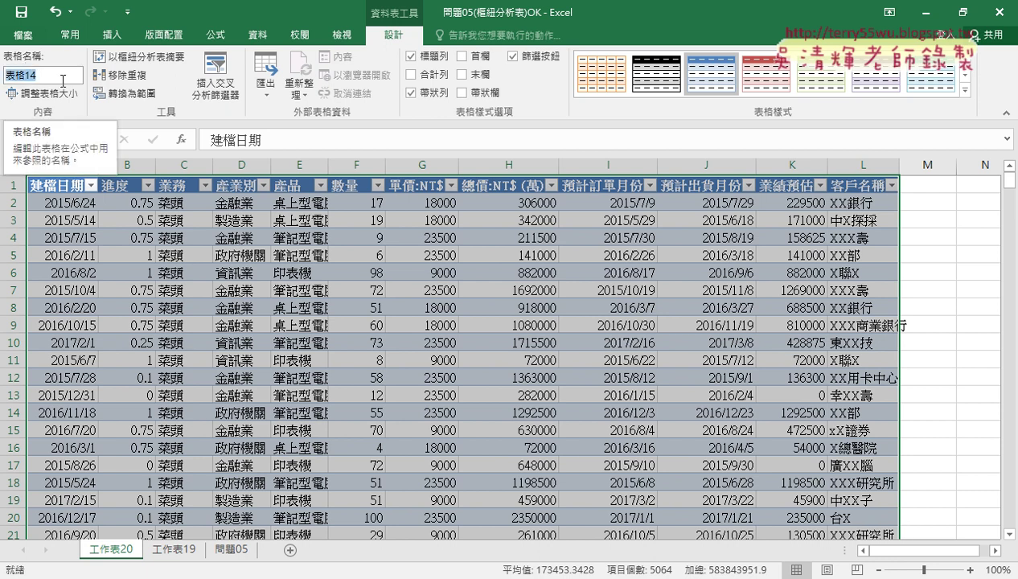
Step: Inspect the 業務 filter and column headers, then return to the 問題05 data sheet
click(202, 186)
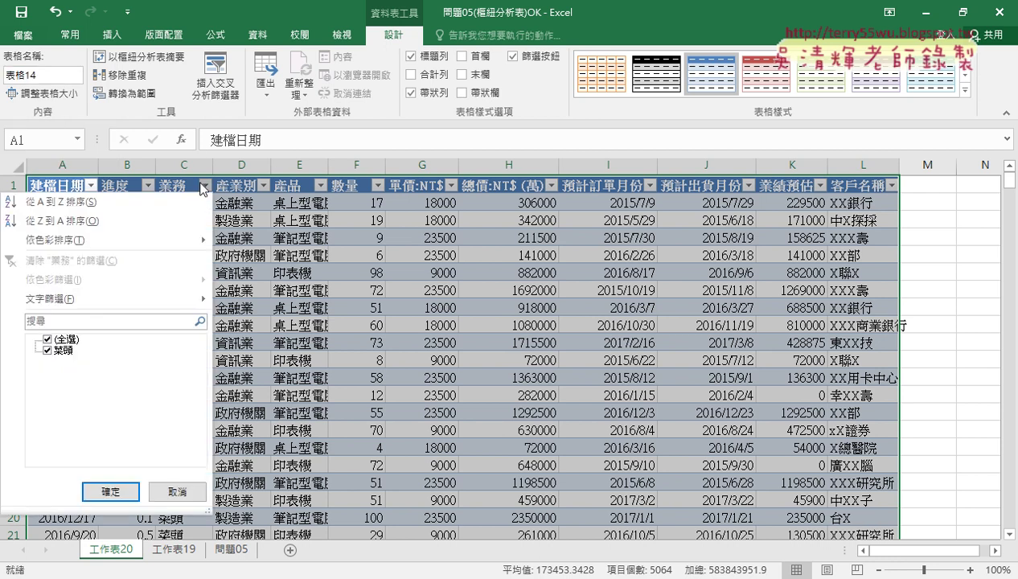
click(184, 190)
click(184, 185)
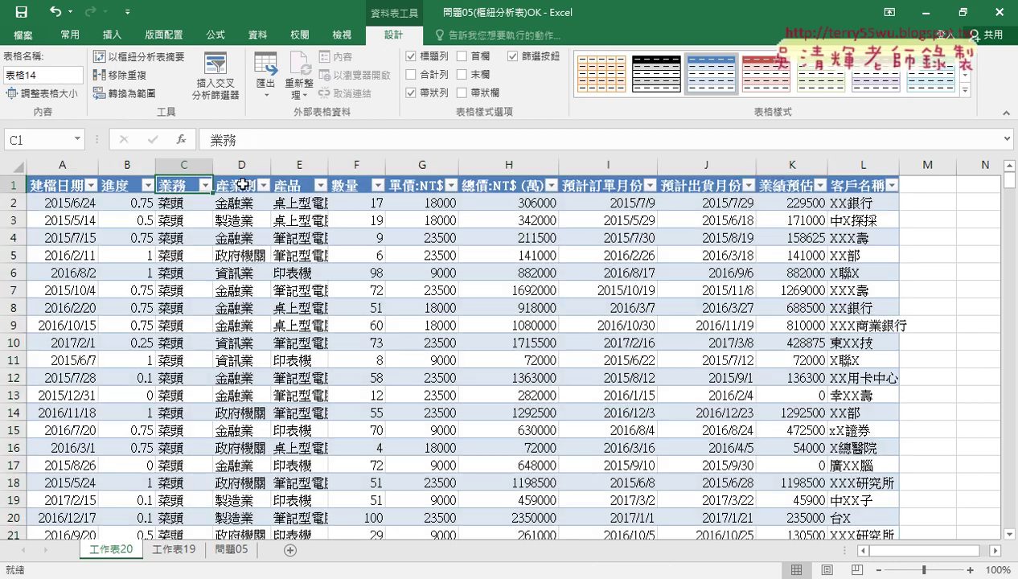
click(242, 185)
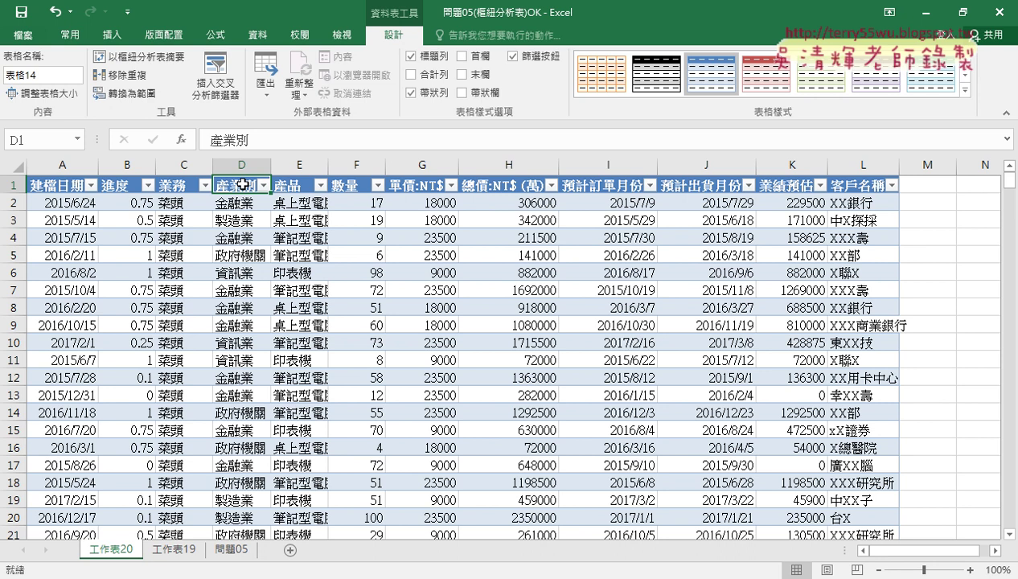
click(241, 550)
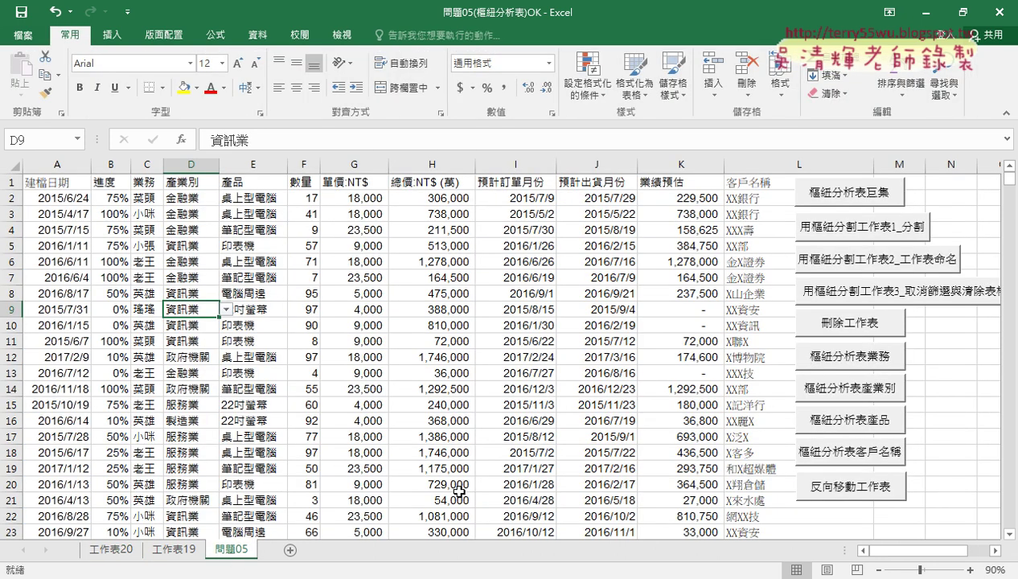
Step: Delete the 工作表20 and 工作表19 test sheets and rebuild the salesperson total pivot table on 樞紐
click(833, 329)
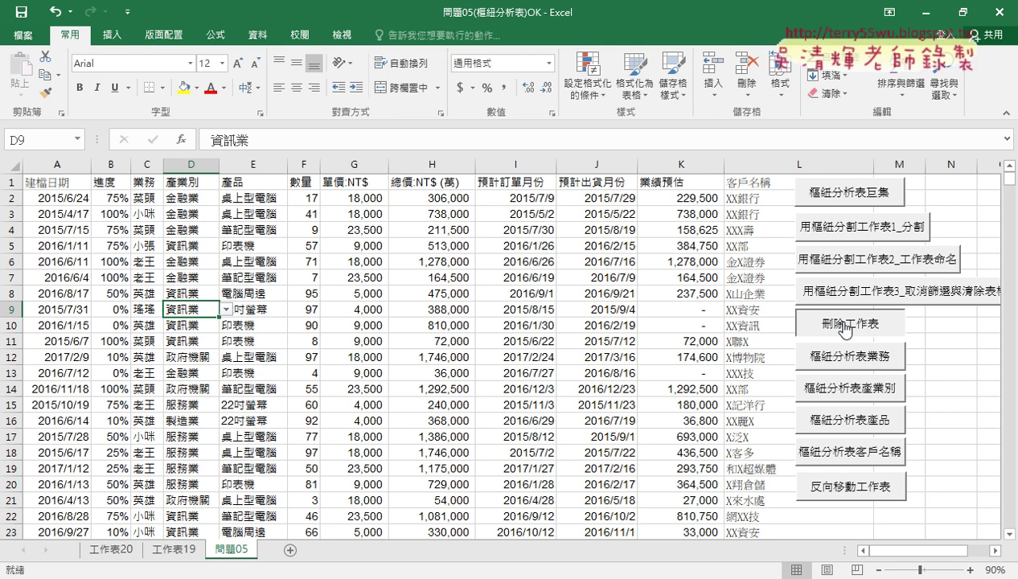
click(844, 194)
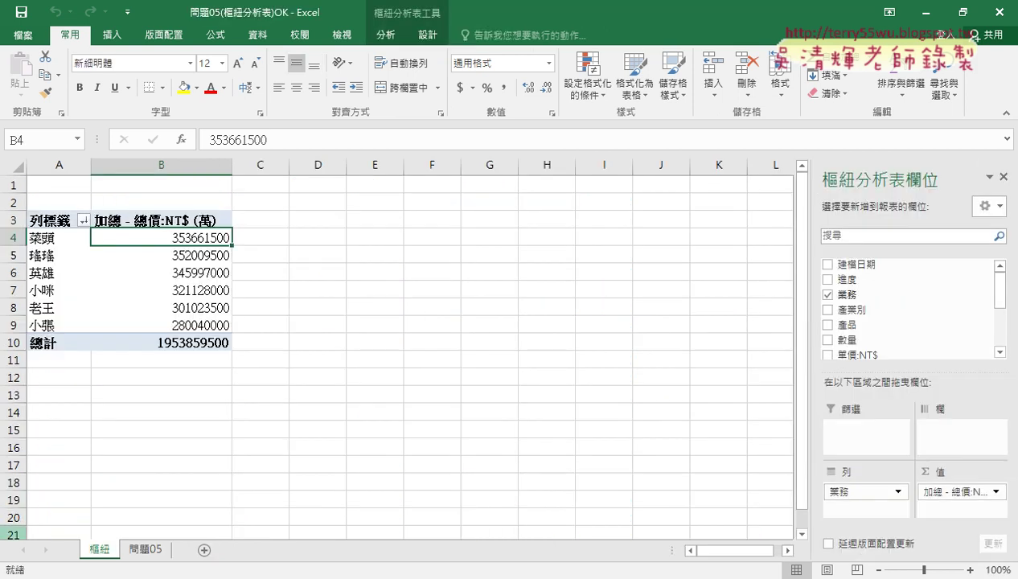
click(150, 550)
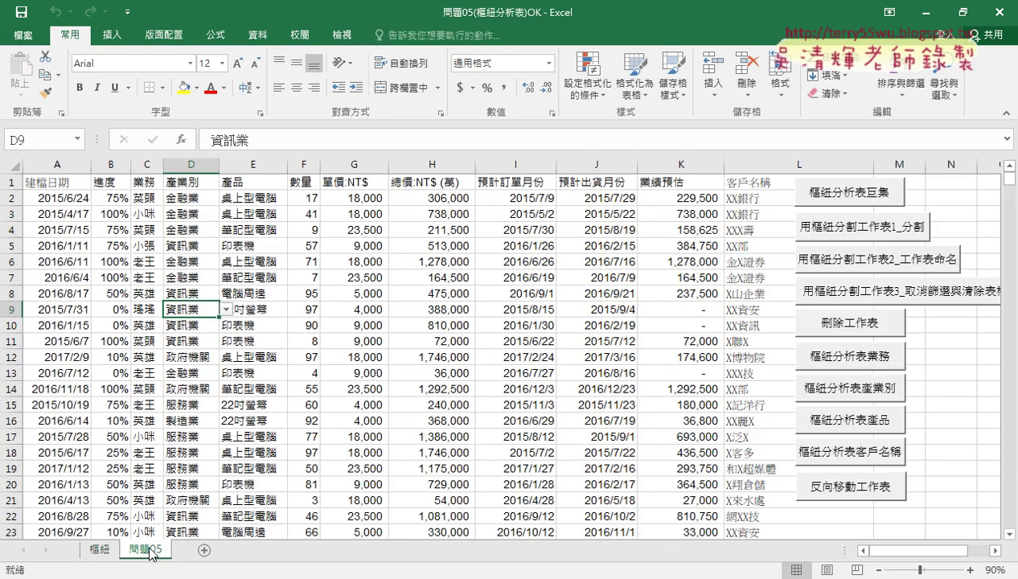
click(98, 550)
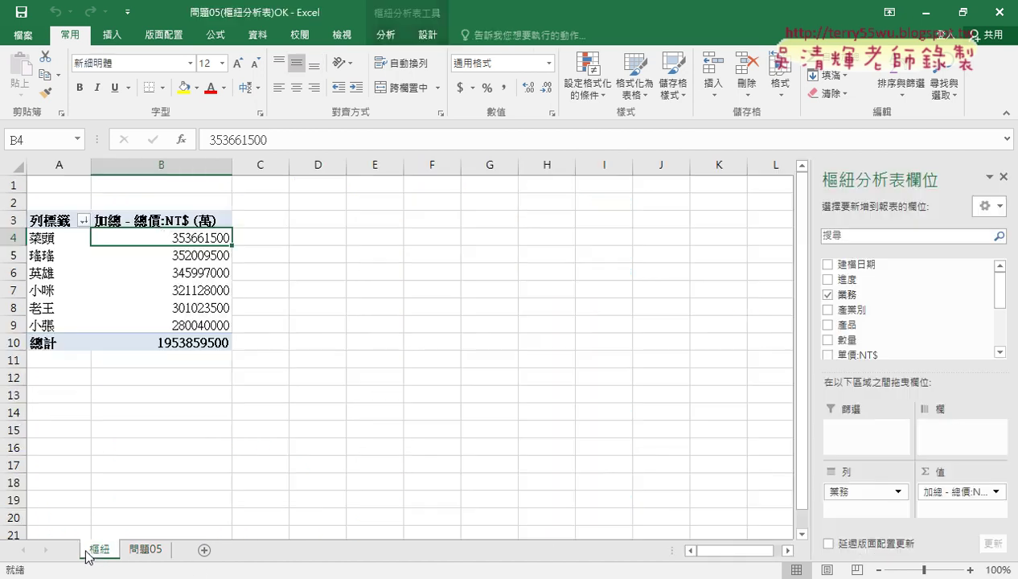
Step: Run the split macro from 問題05 to create six per-salesperson sheets, then view the last salesperson's sheet
click(145, 549)
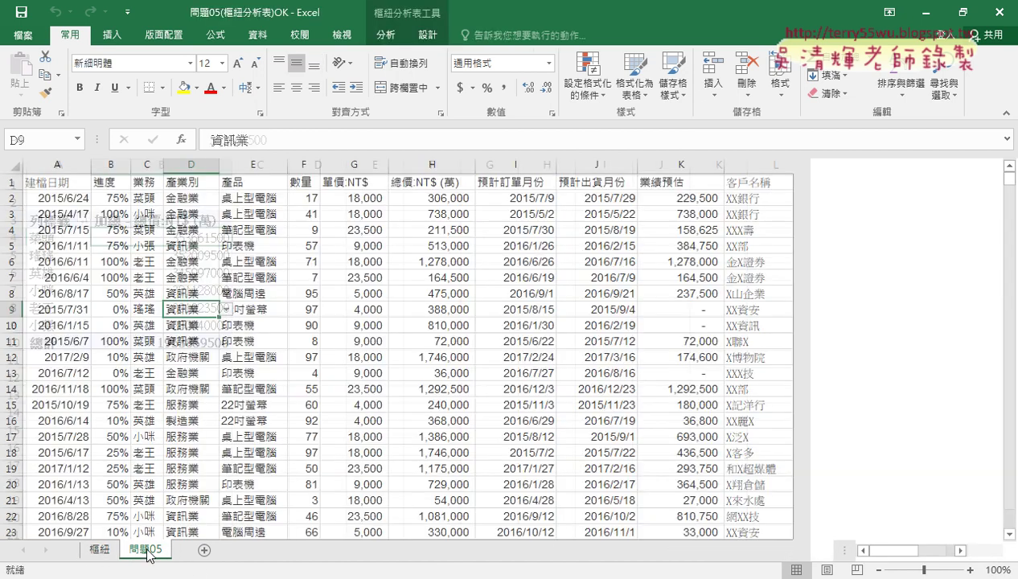
click(876, 289)
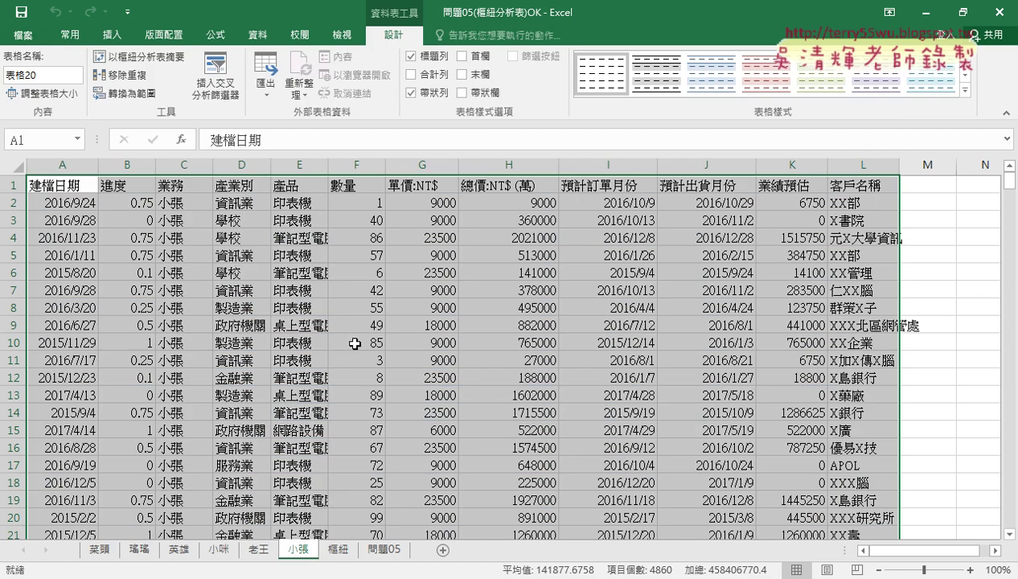
click(98, 552)
click(298, 550)
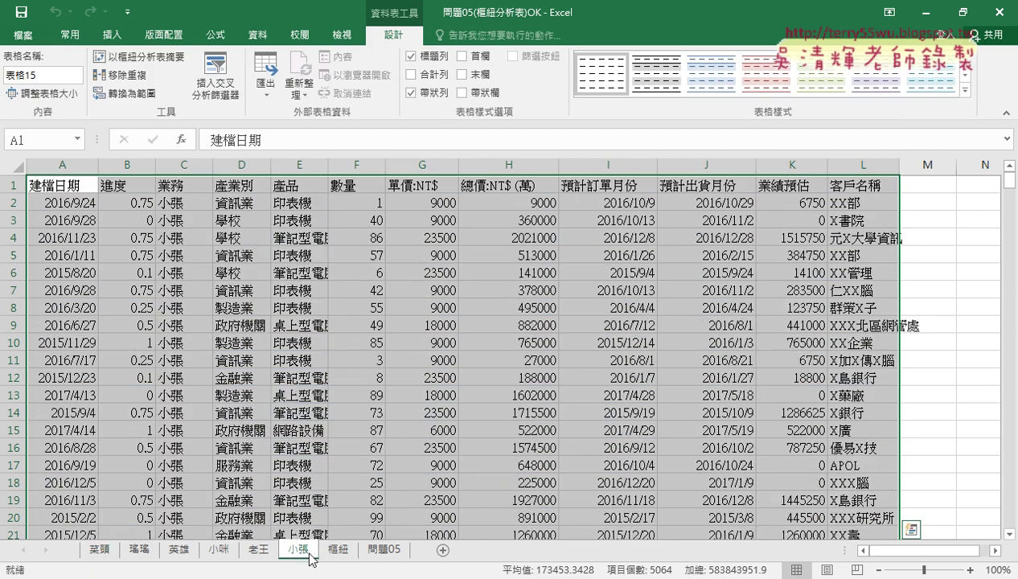